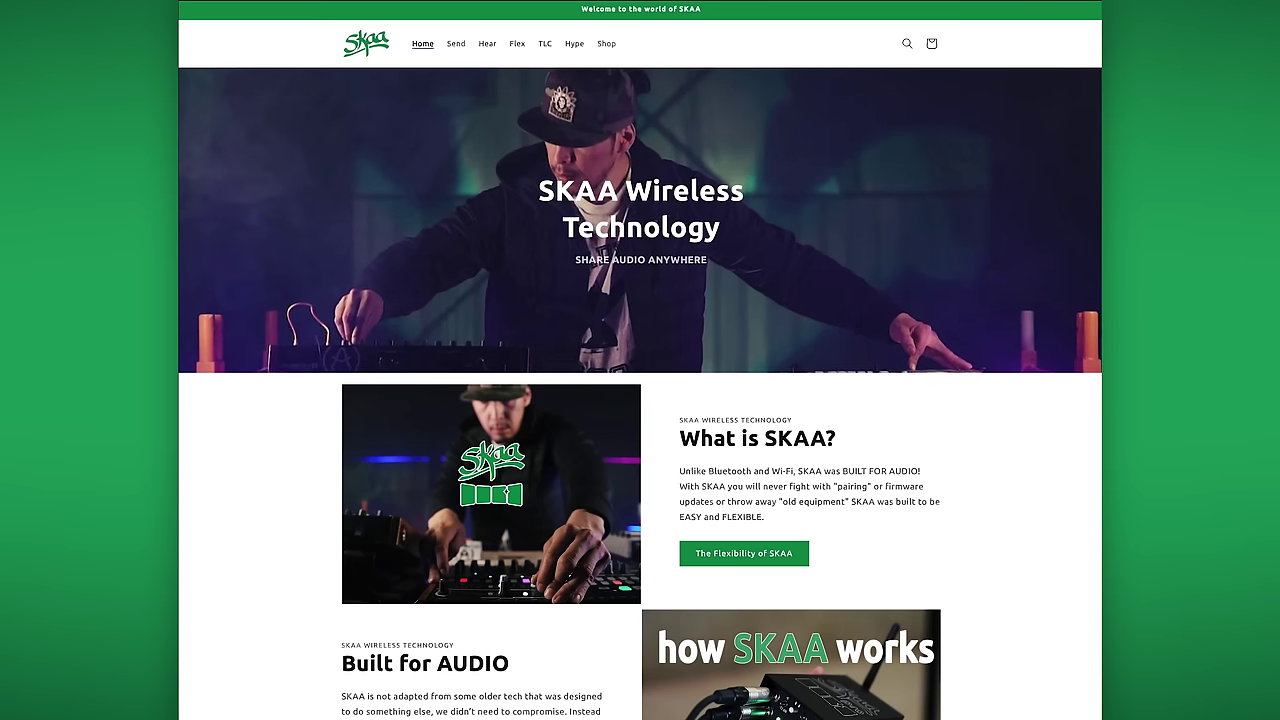
Scroll down through the SKAA homepage and its home audio product grid.
scroll(640, 400, down, 5)
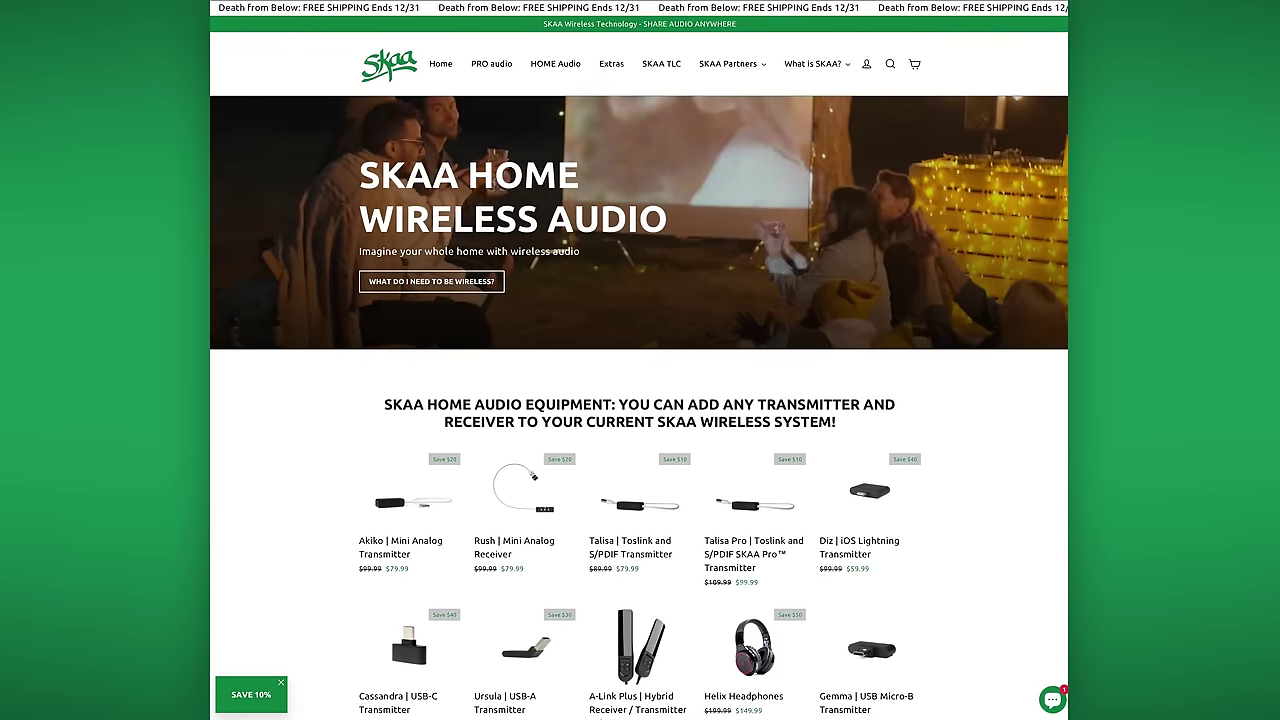
scroll(639, 360, down, 4)
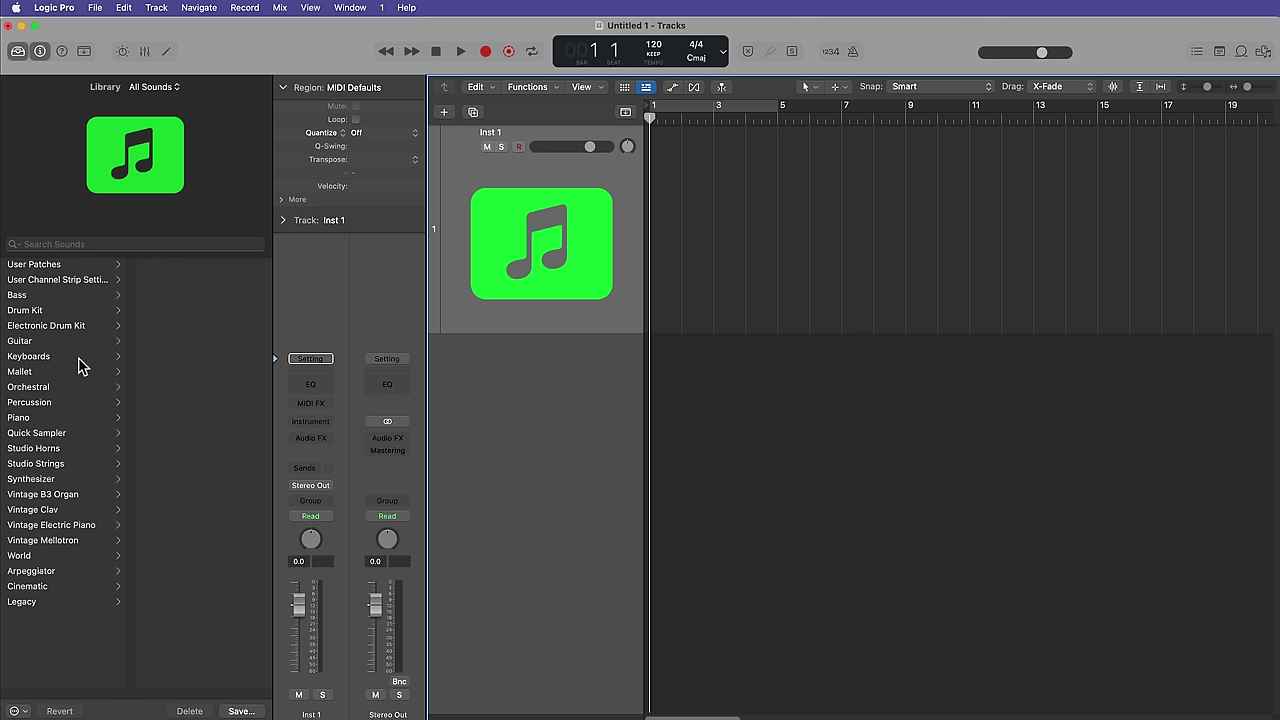
Load the Yamaha Grand Piano patch from the Library's Piano category and enlarge the track.
click(47, 420)
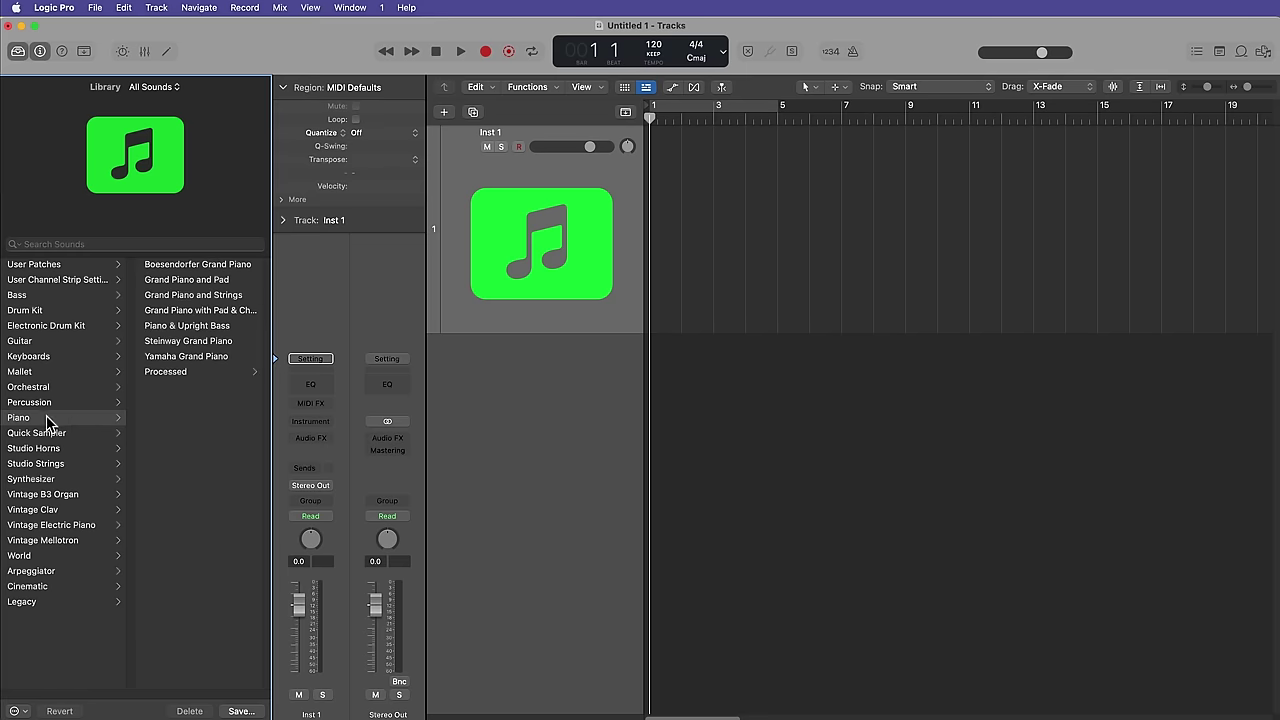
click(193, 356)
drag(585, 334, 578, 426)
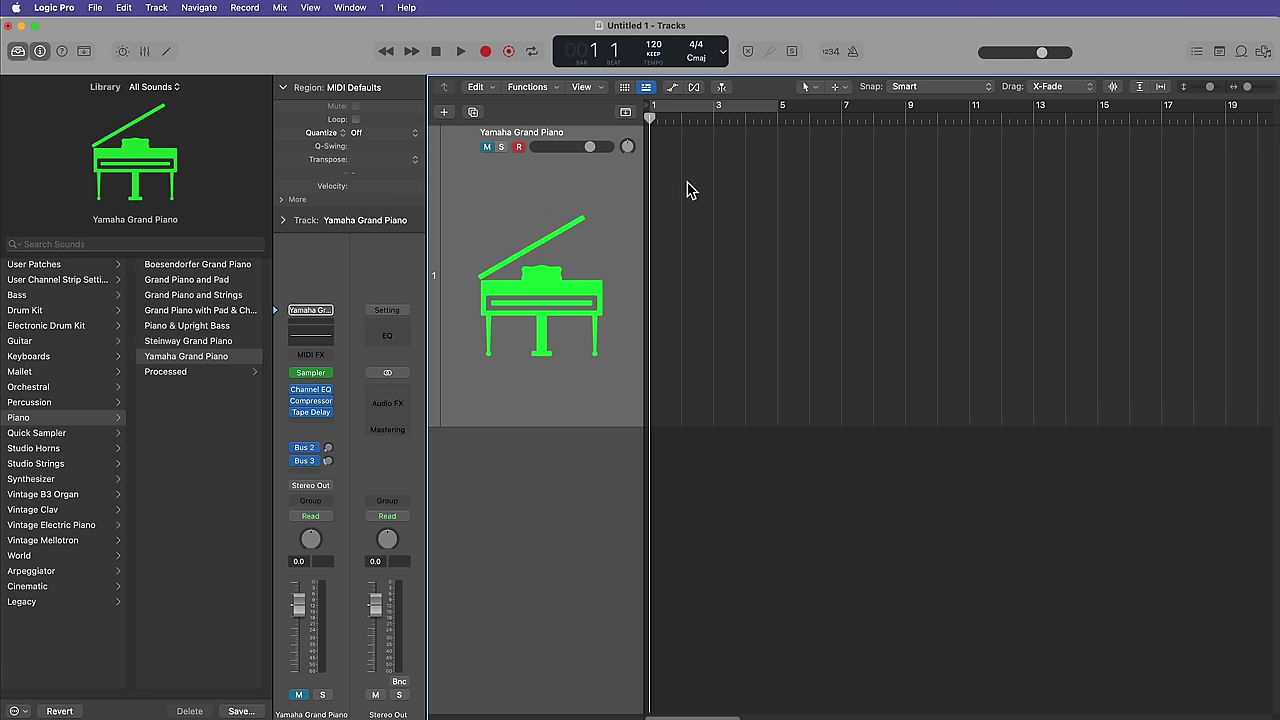
Start recording a piano MIDI performance on the Yamaha Grand Piano track with R.
key(r)
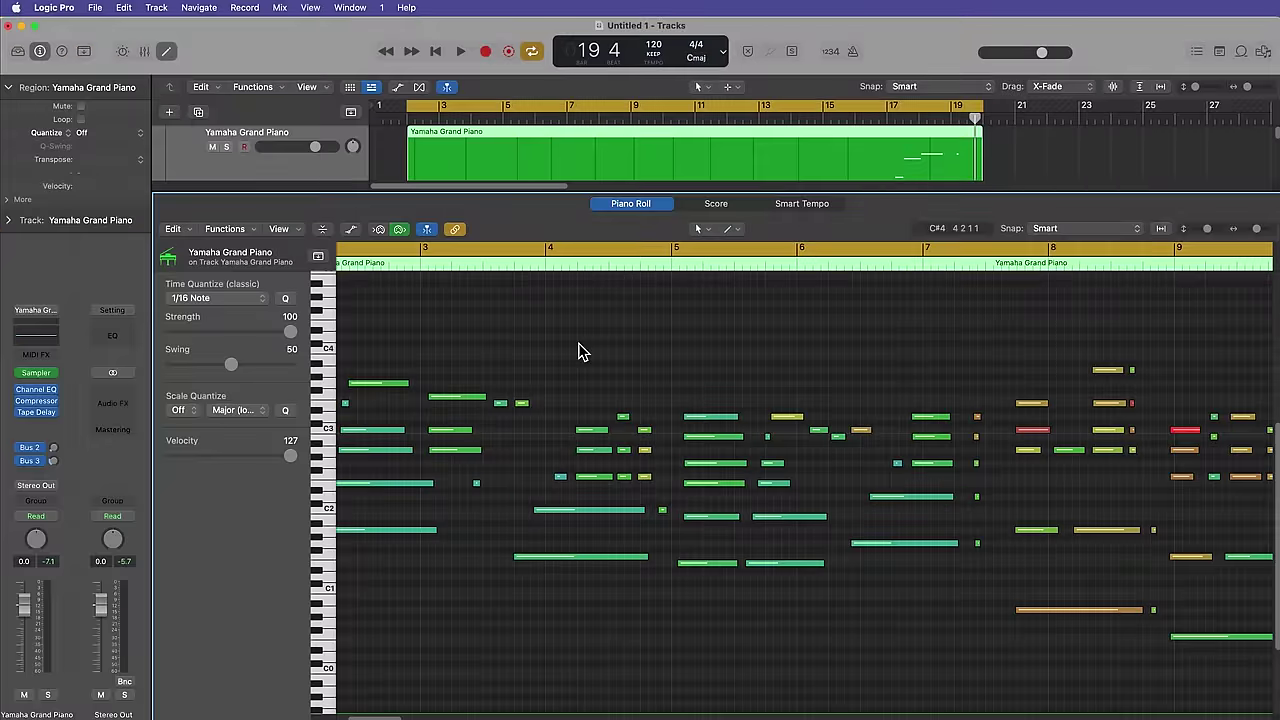
scroll(580, 350, right, 5)
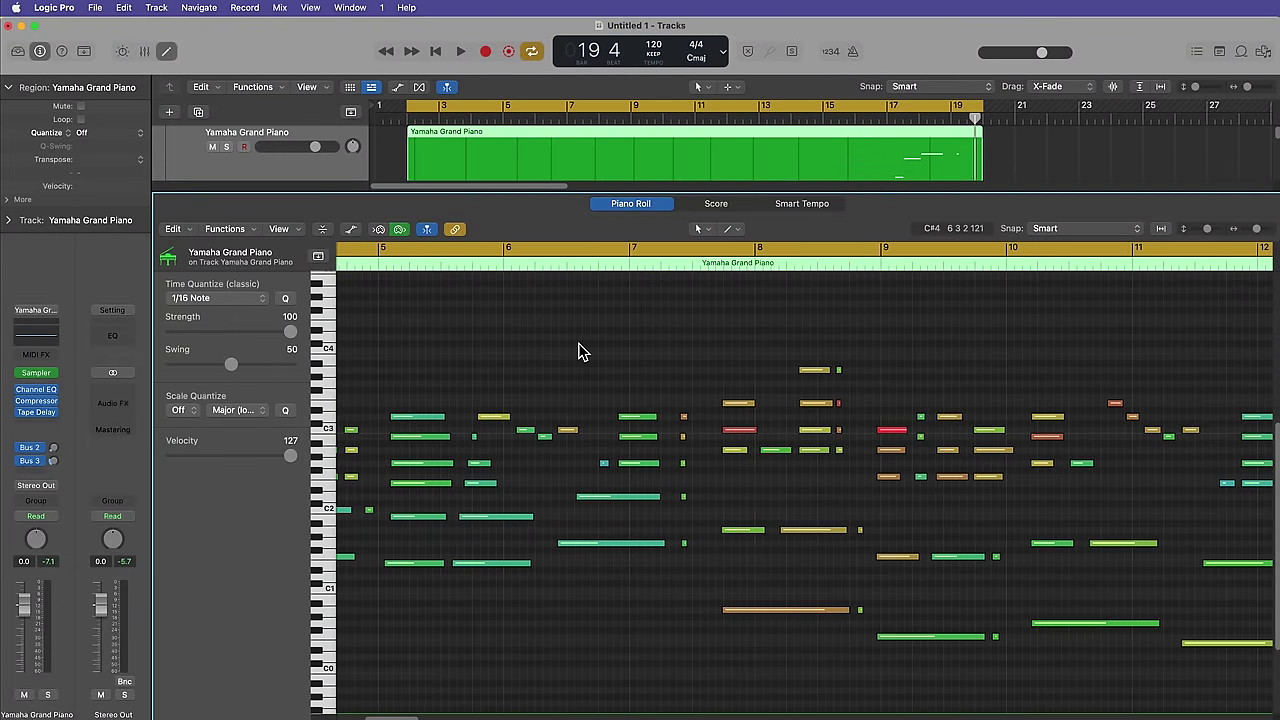
scroll(580, 350, right, 3)
scroll(865, 437, right, 2)
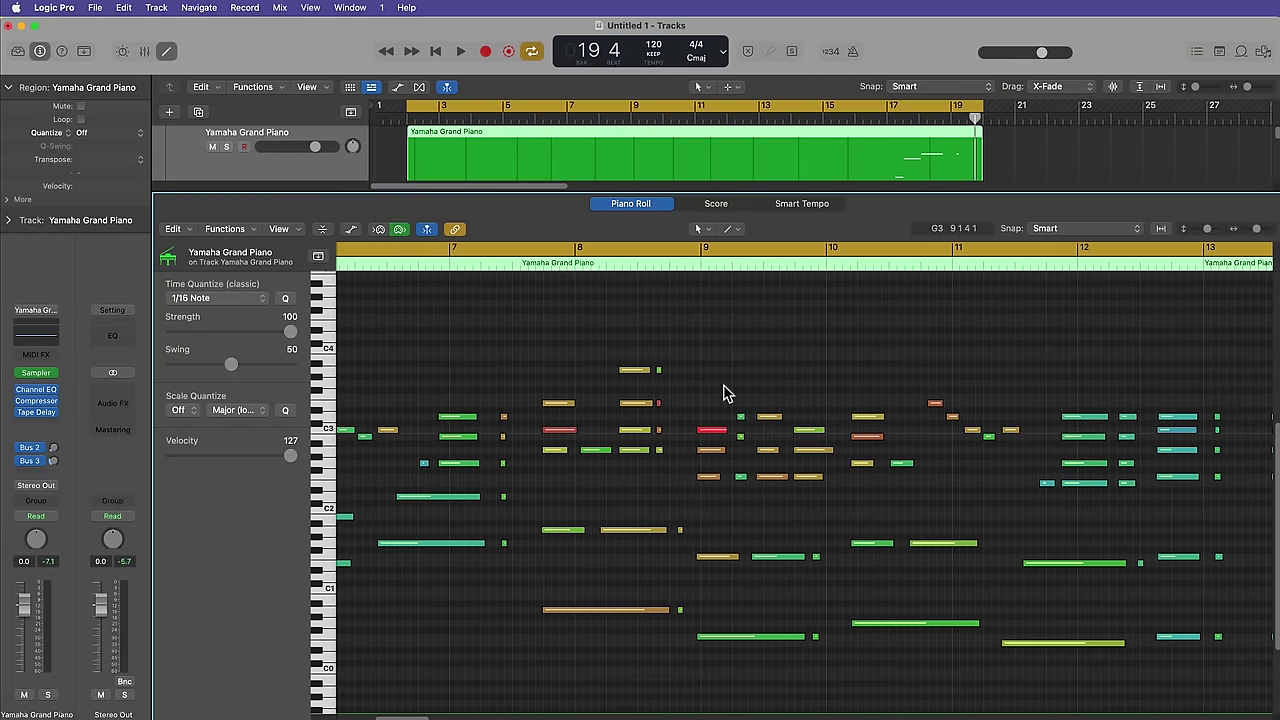
click(711, 430)
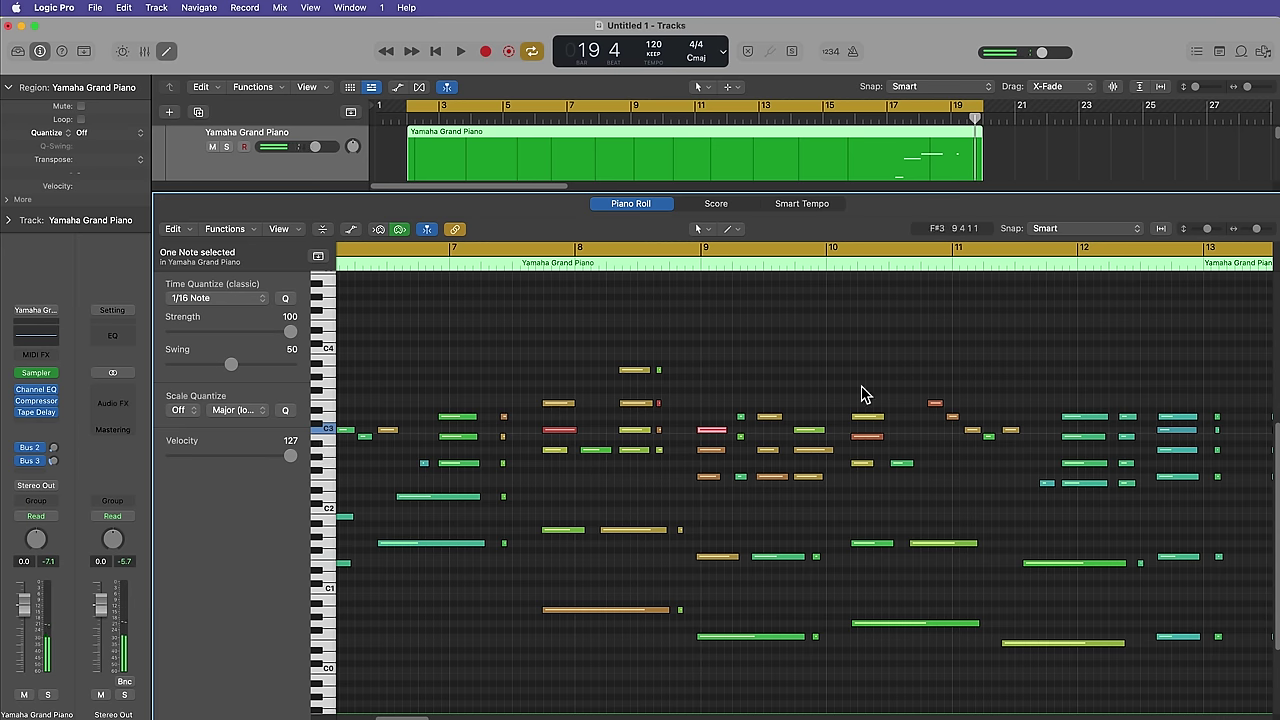
click(903, 381)
scroll(904, 381, right, 15)
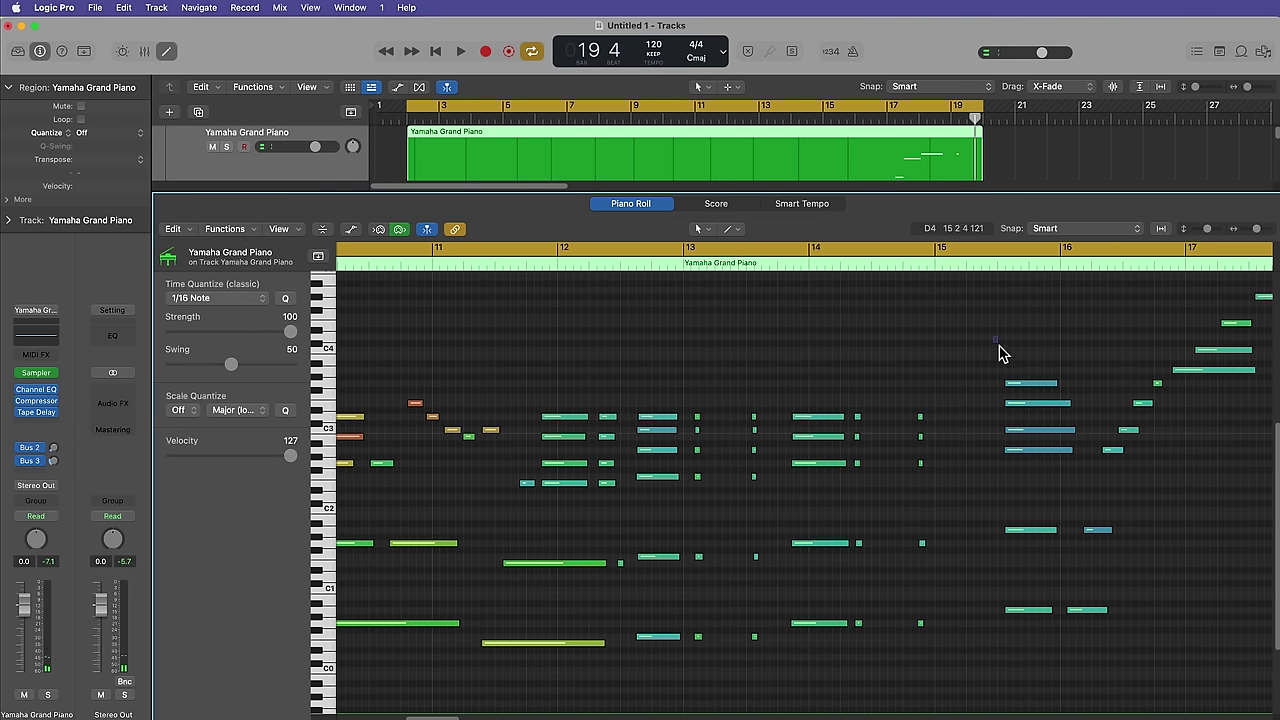
drag(1012, 368, 1028, 392)
click(920, 515)
scroll(905, 517, left, 20)
scroll(743, 318, right, 5)
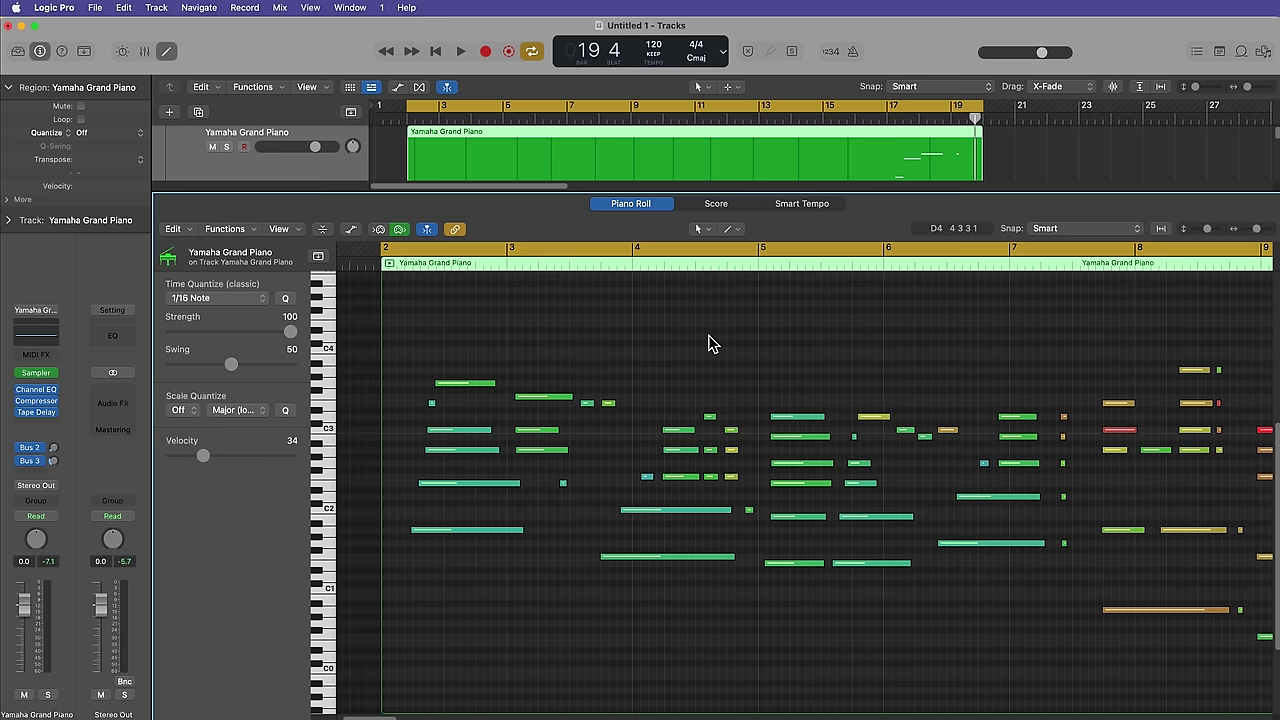
scroll(713, 347, right, 15)
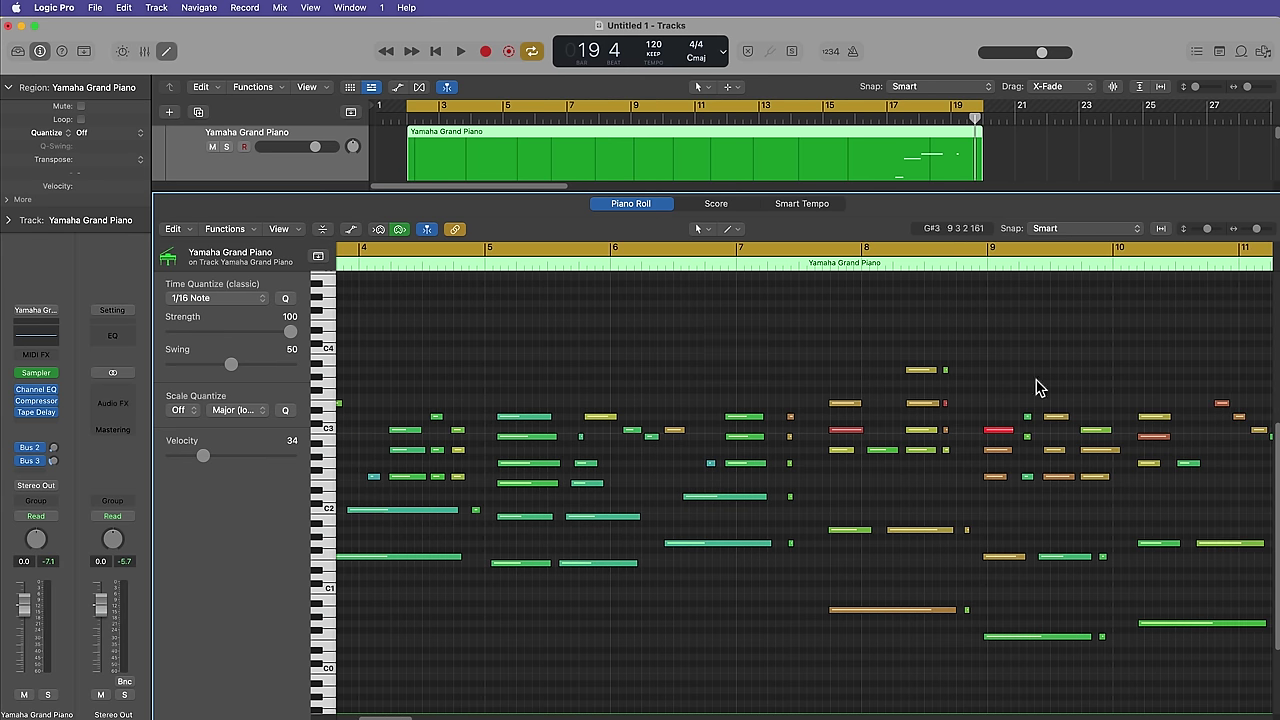
scroll(1066, 349, left, 9)
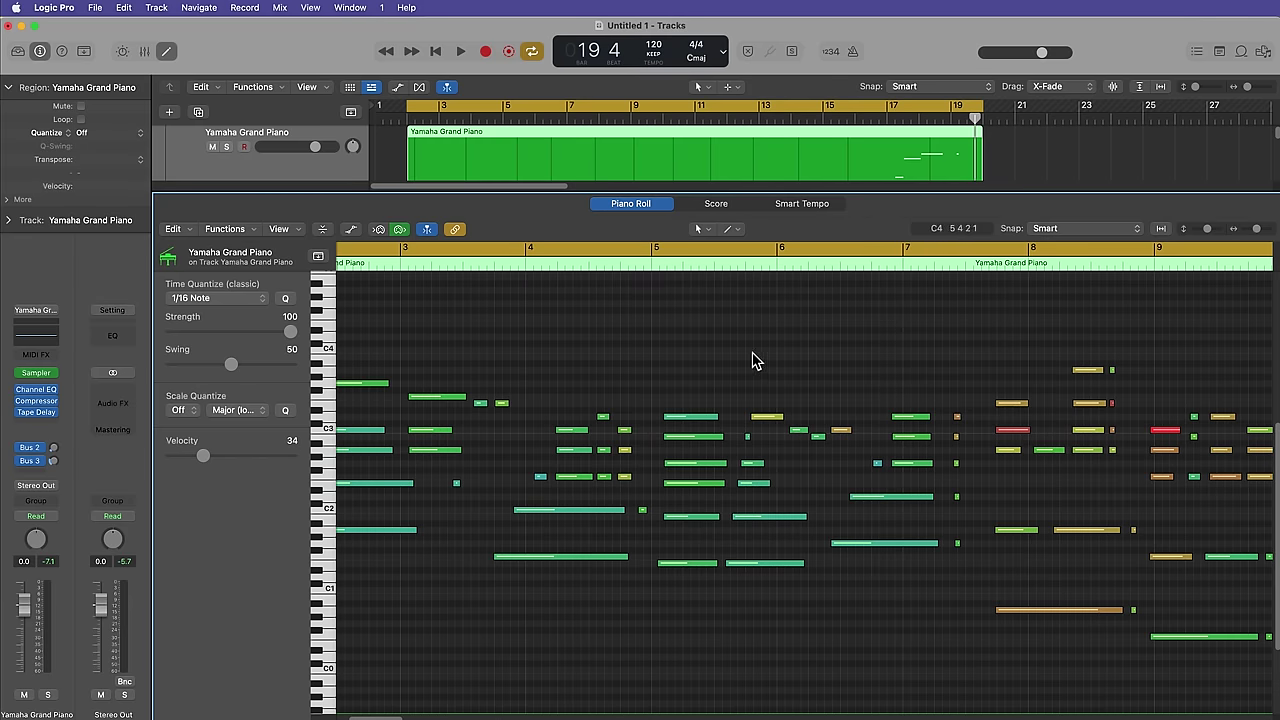
scroll(724, 361, left, 6)
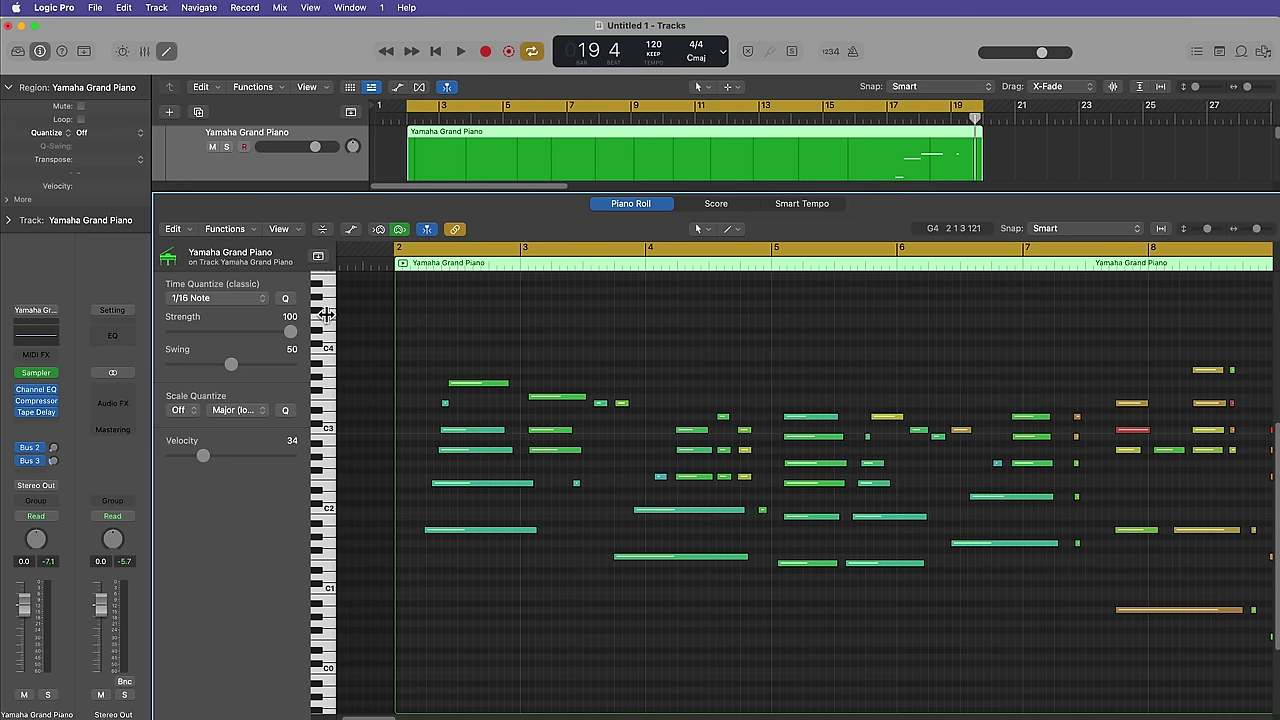
Insert the Velocity Processor MIDI FX on the piano channel and move its window over the Piano Roll.
click(36, 356)
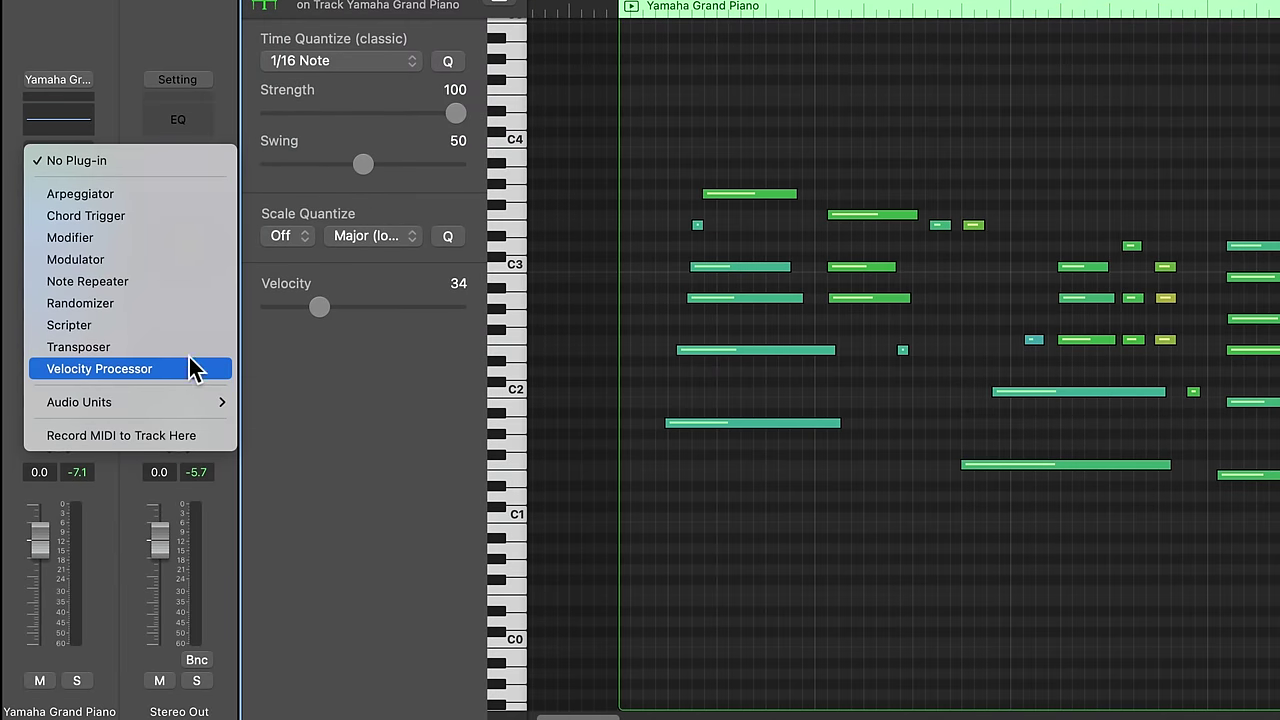
click(120, 50)
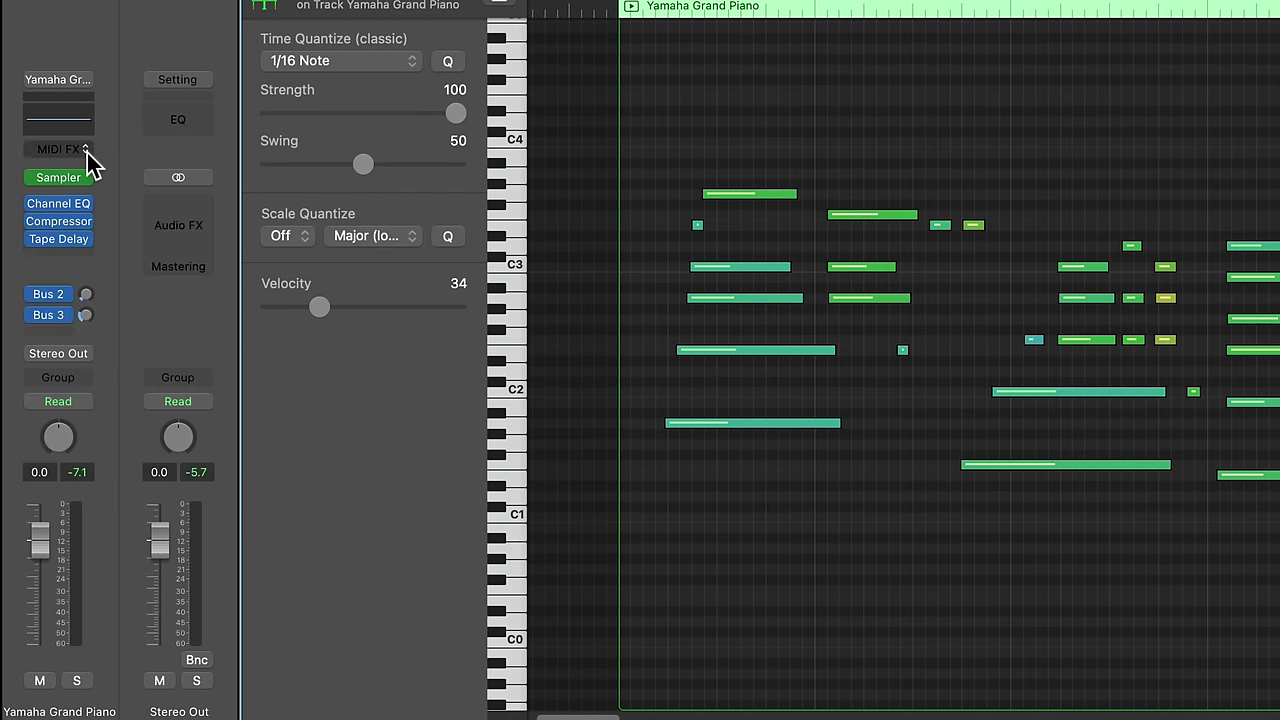
click(87, 153)
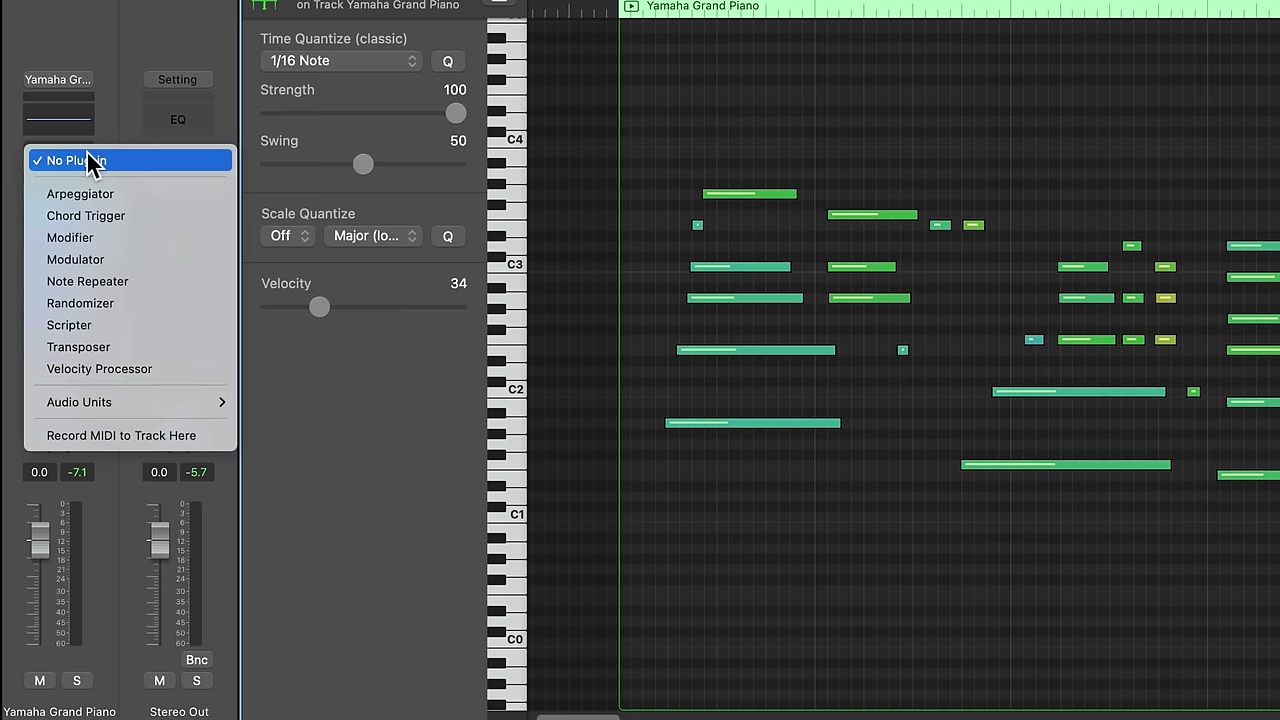
click(182, 362)
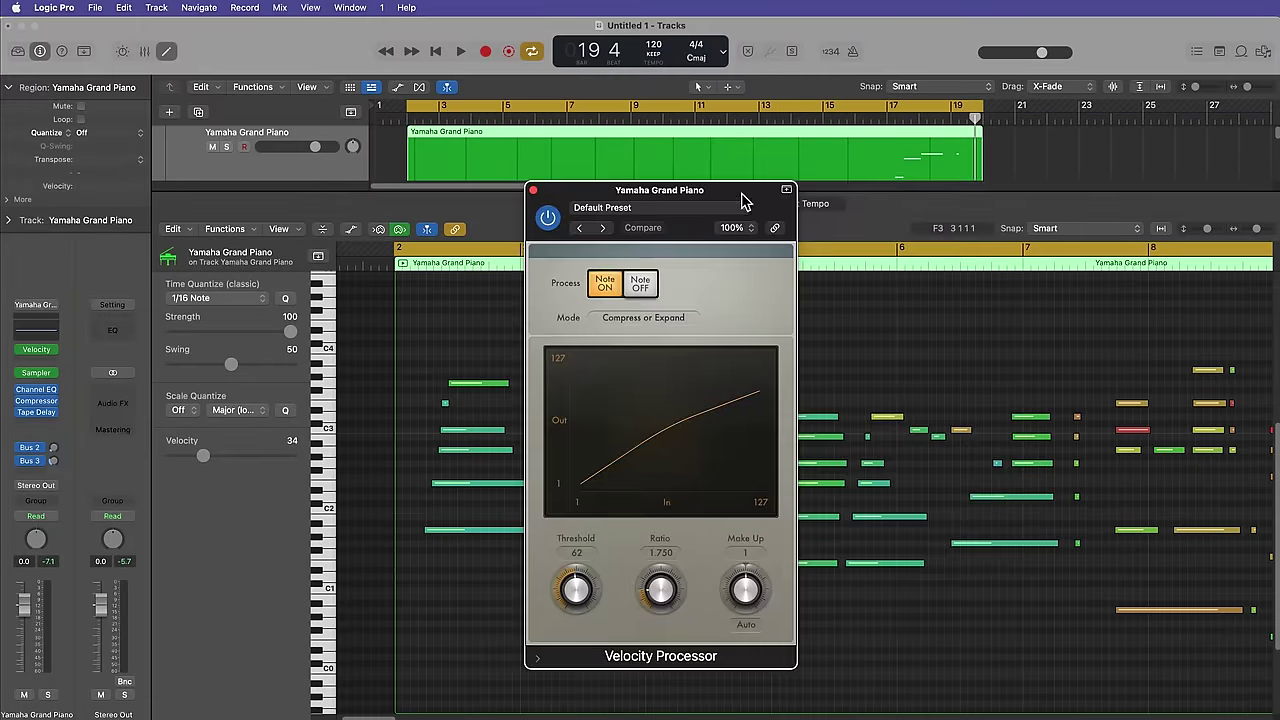
drag(743, 200, 249, 182)
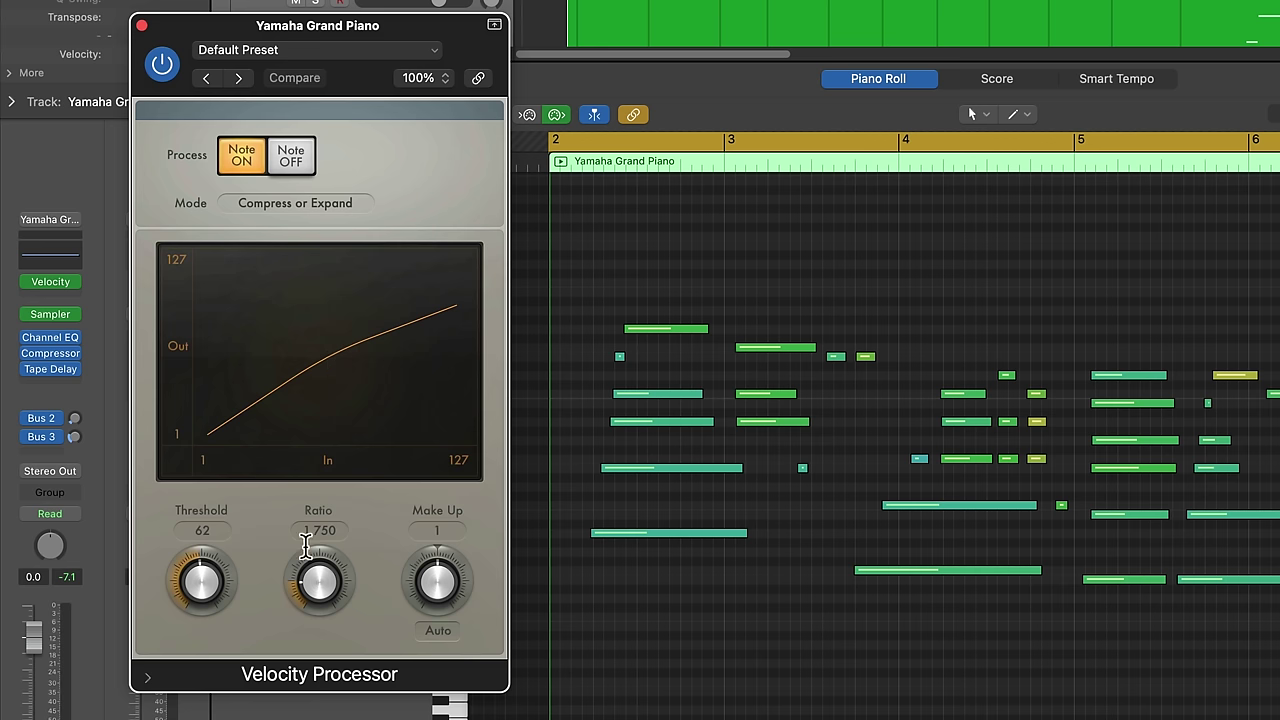
Dial the Velocity Processor's Threshold, Ratio and Make Up knobs to 52, 1.625 and 0.
drag(200, 586, 237, 705)
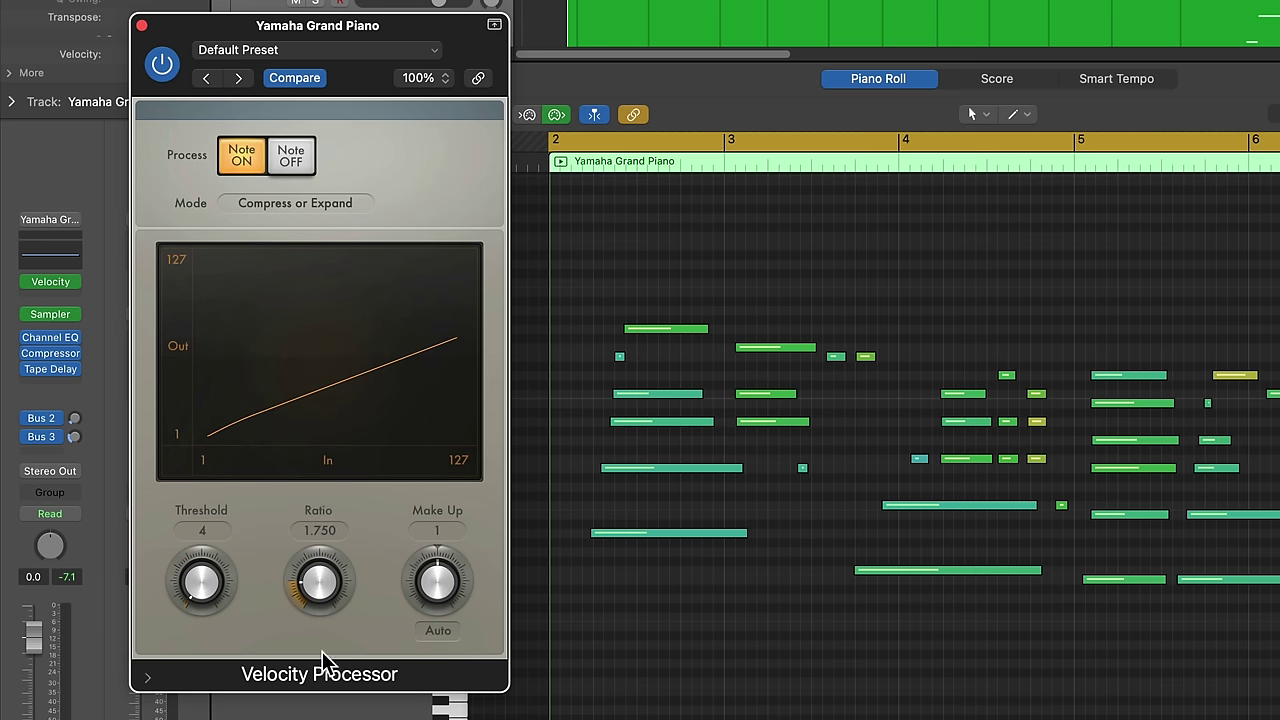
drag(294, 606, 346, 606)
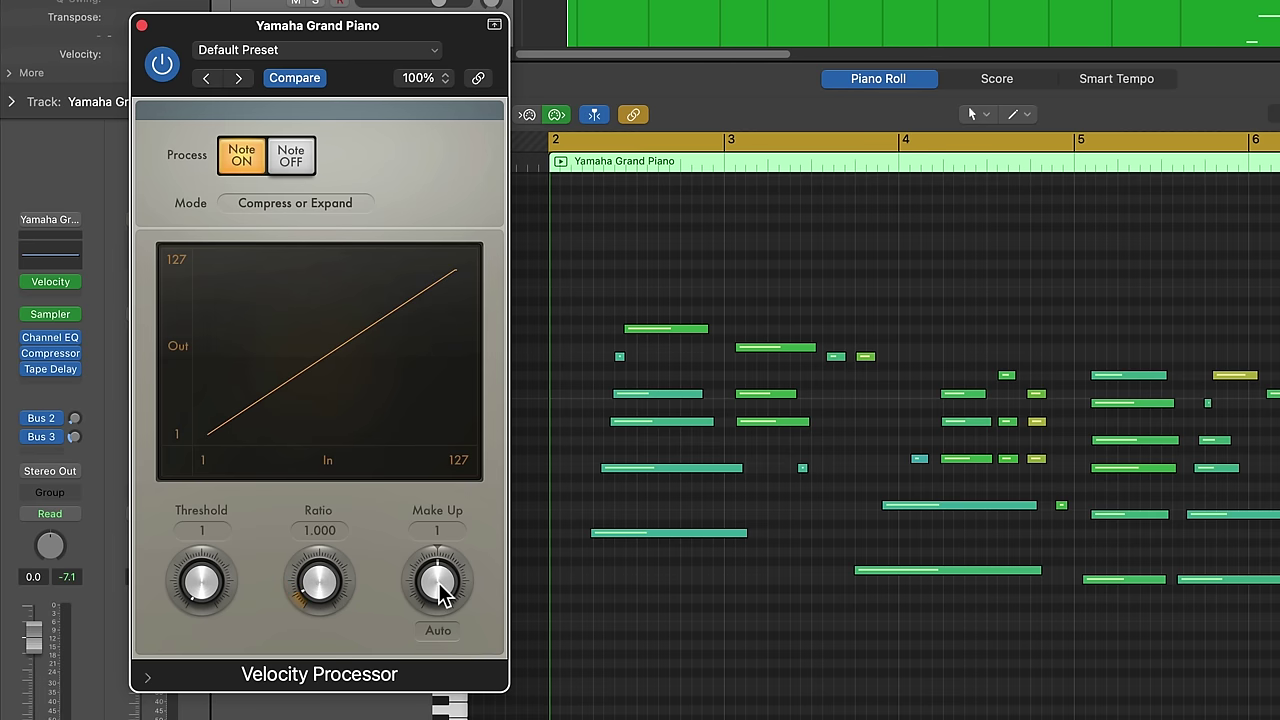
drag(436, 590, 443, 618)
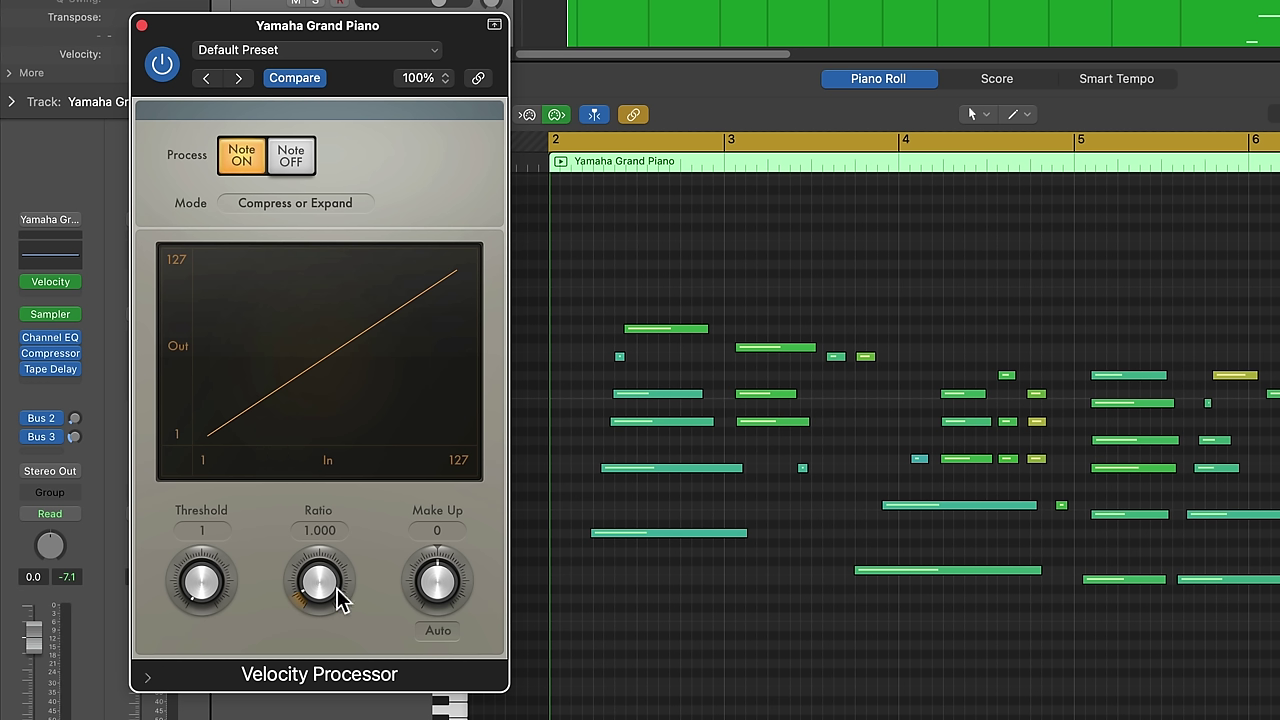
mouse_move(332, 590)
mouse_down()
mouse_move(334, 521)
mouse_move(331, 586)
mouse_up()
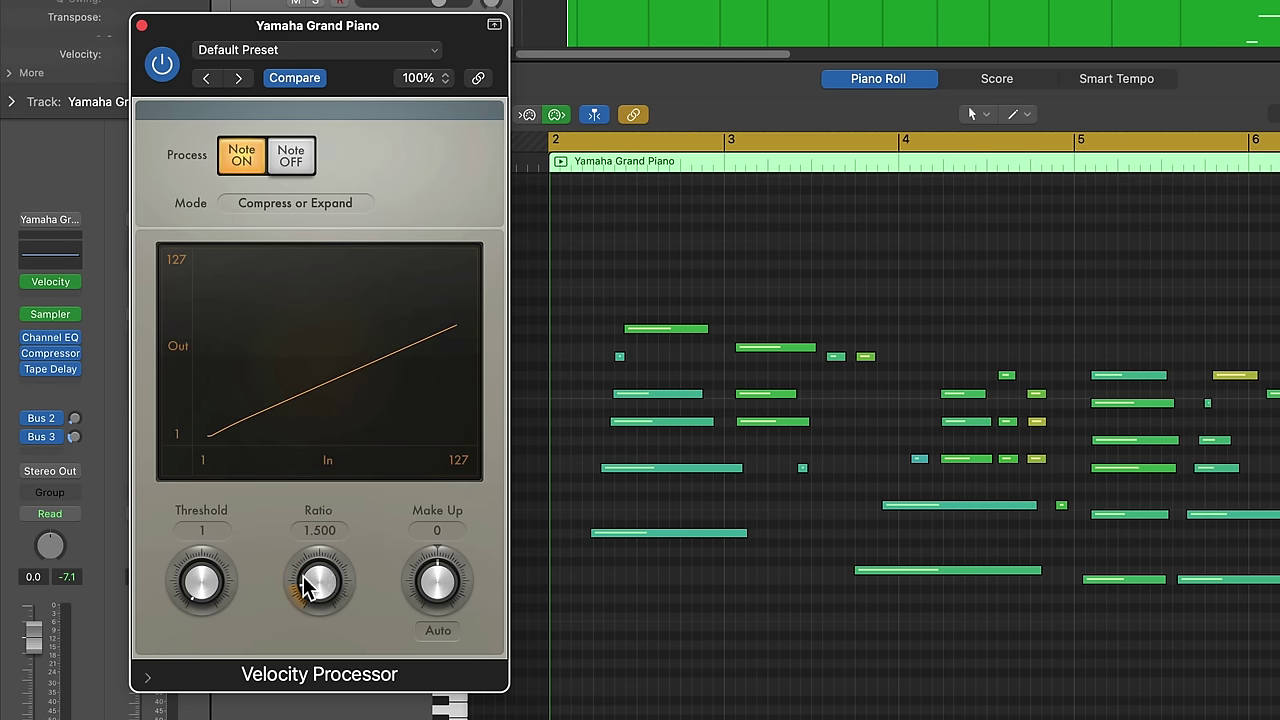
drag(211, 572, 224, 504)
mouse_move(316, 588)
mouse_down()
mouse_move(318, 575)
mouse_move(320, 586)
mouse_up()
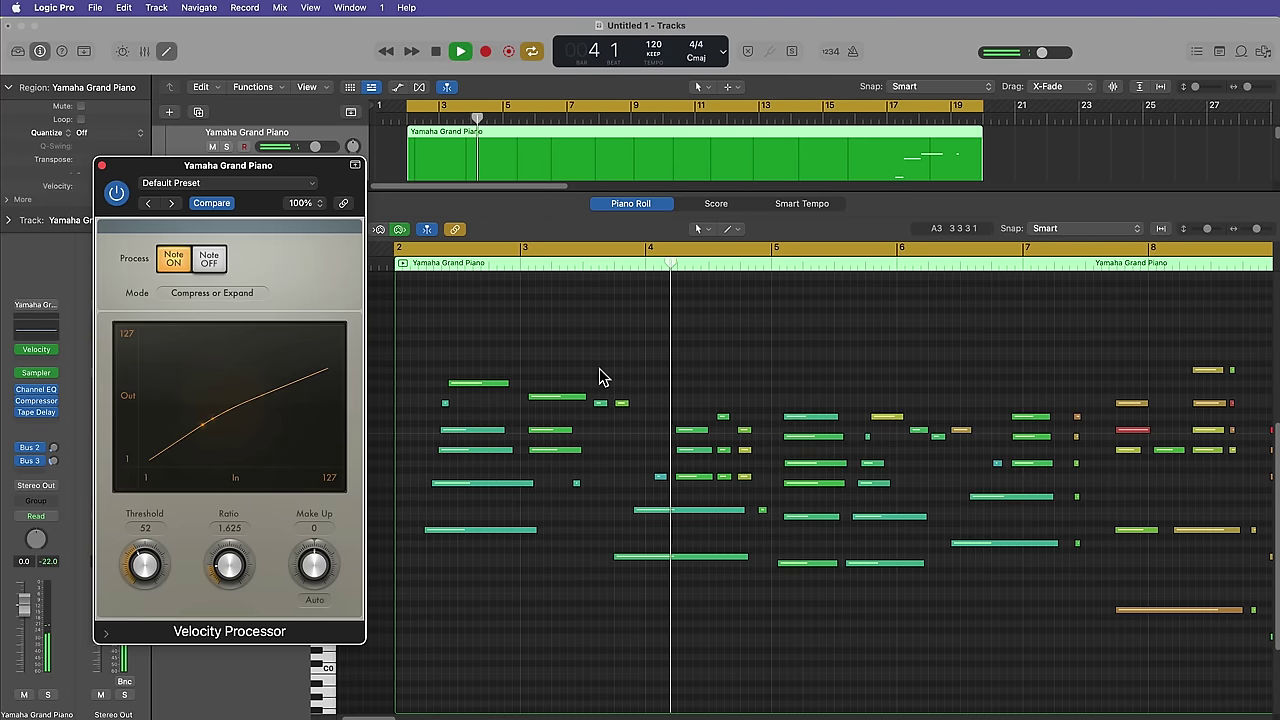
Play the compressed piano part zoomed to bars 2–15, then raise the channel fader to 1.8 dB.
click(713, 366)
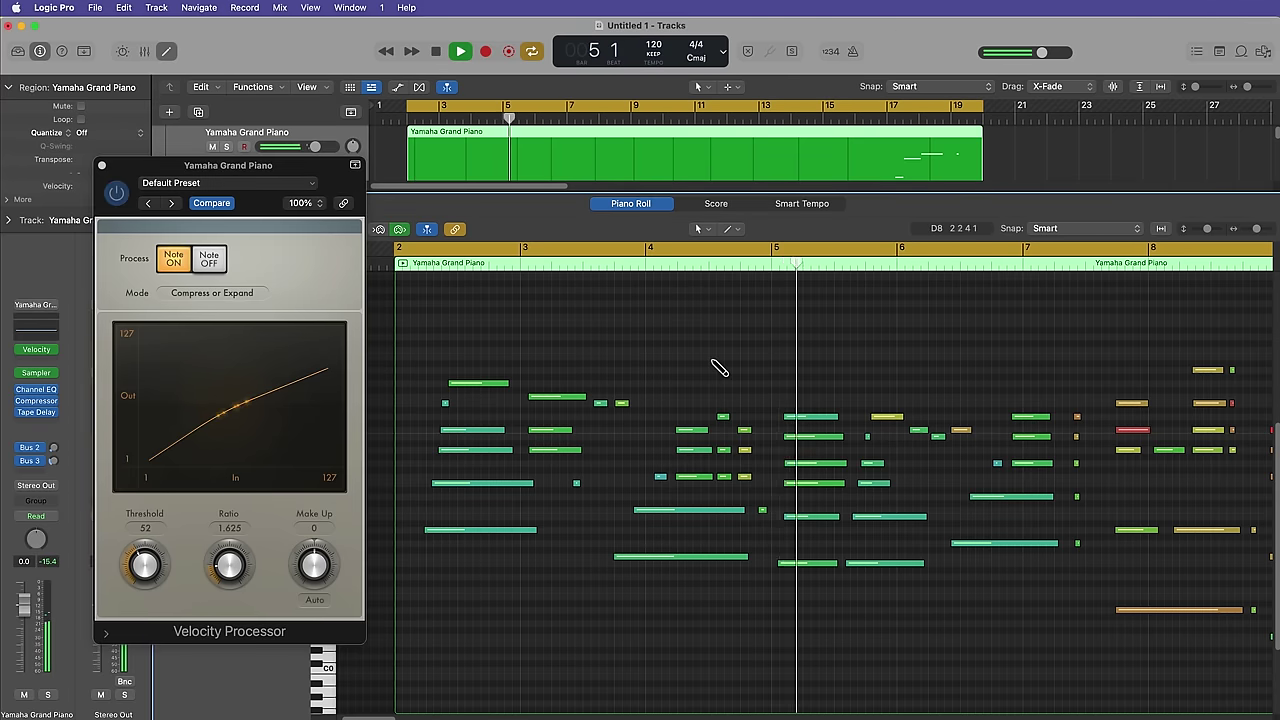
key(super+Left)
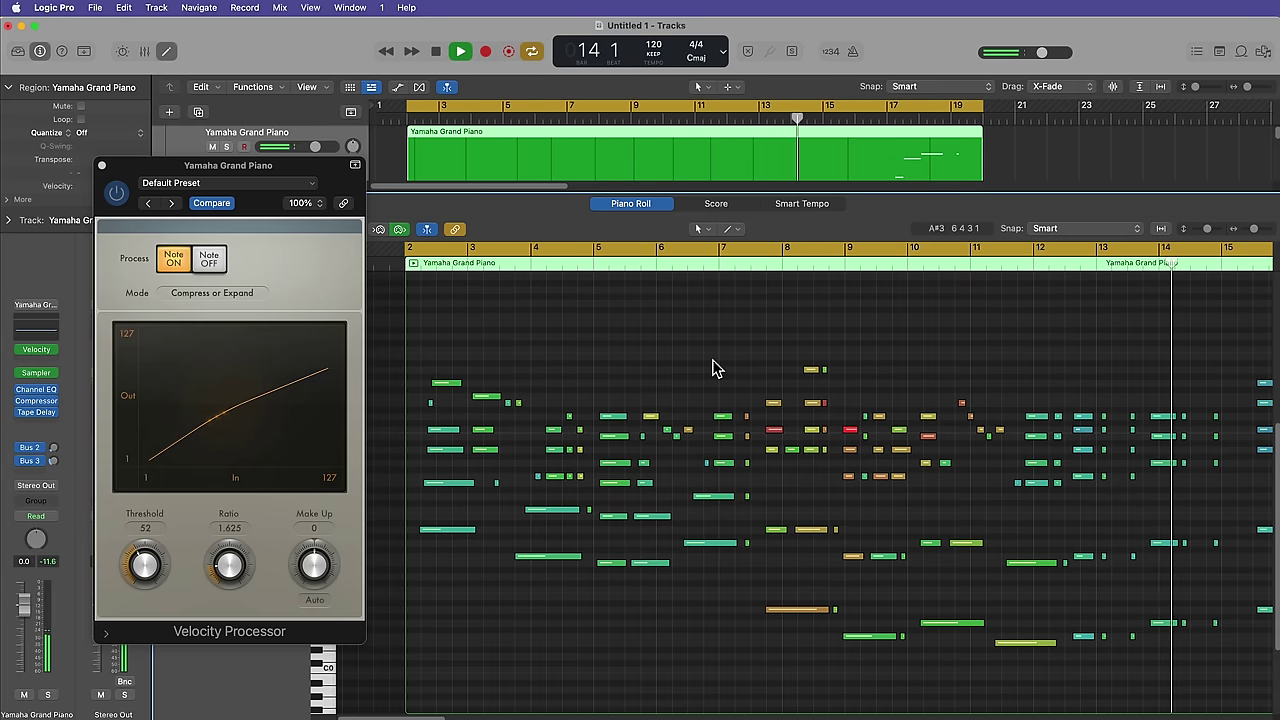
key(space)
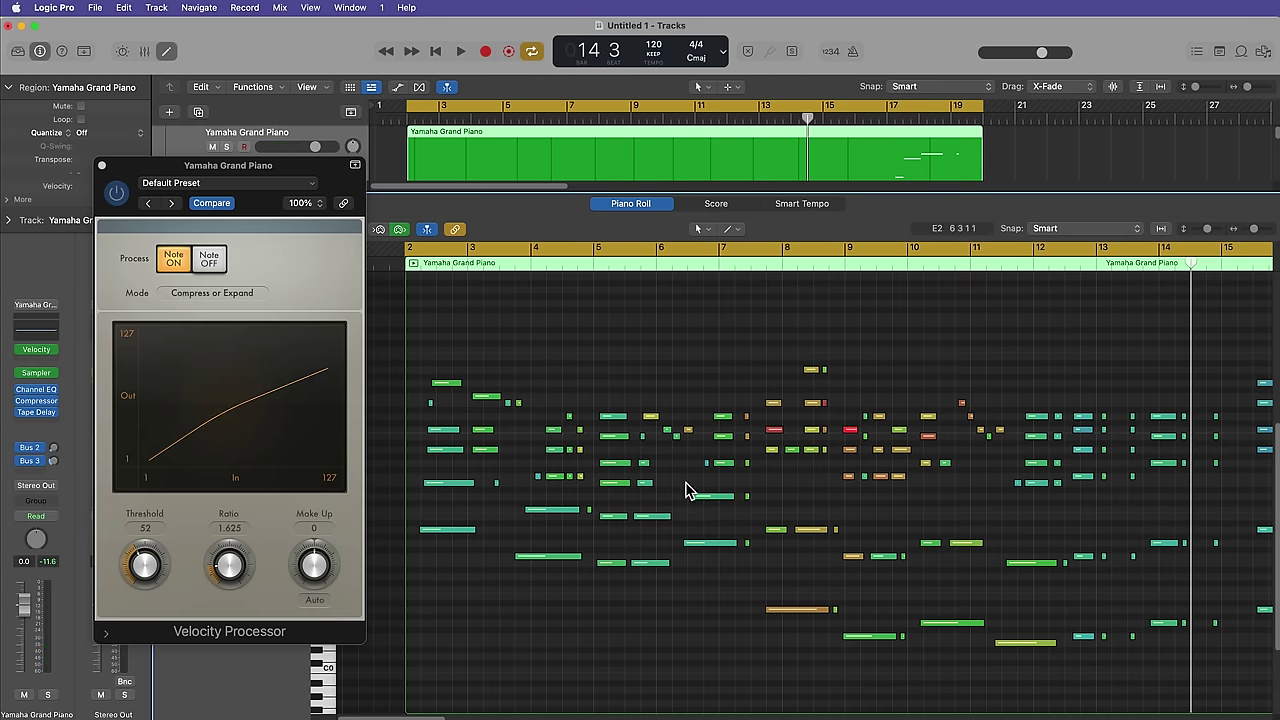
drag(28, 614, 24, 600)
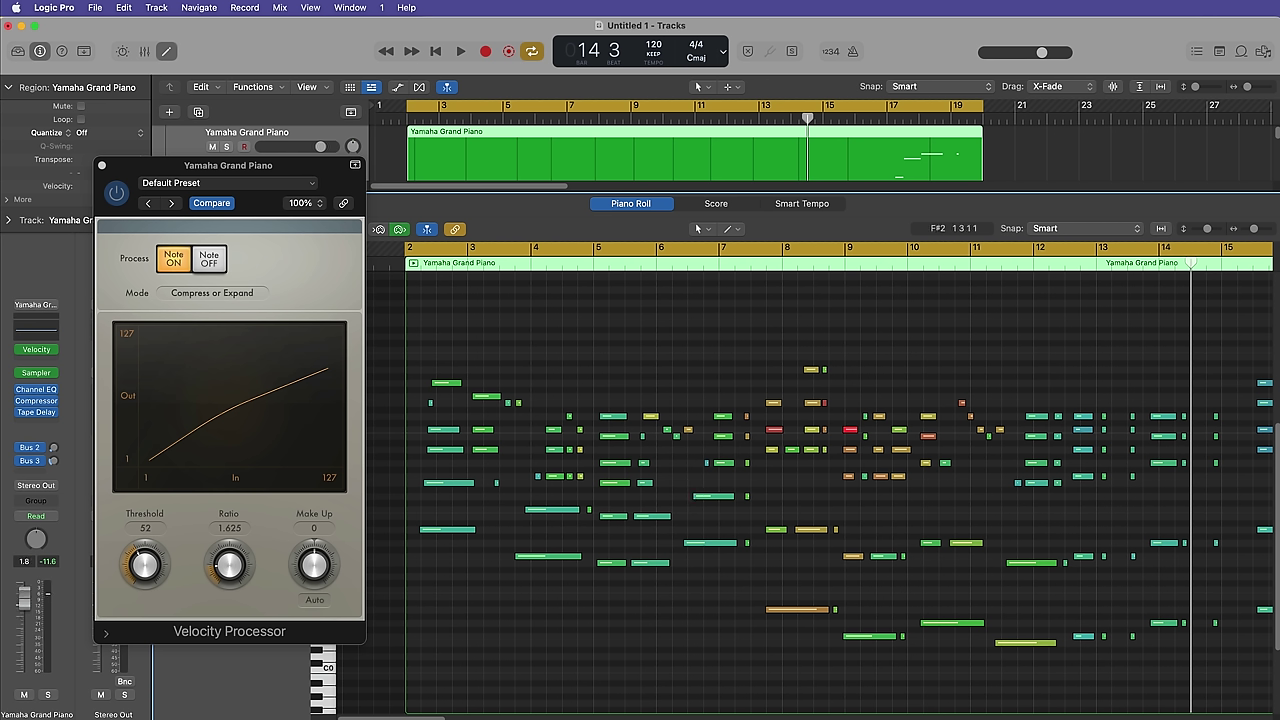
Reset the piano channel fader to 0 dB.
alt+click(28, 604)
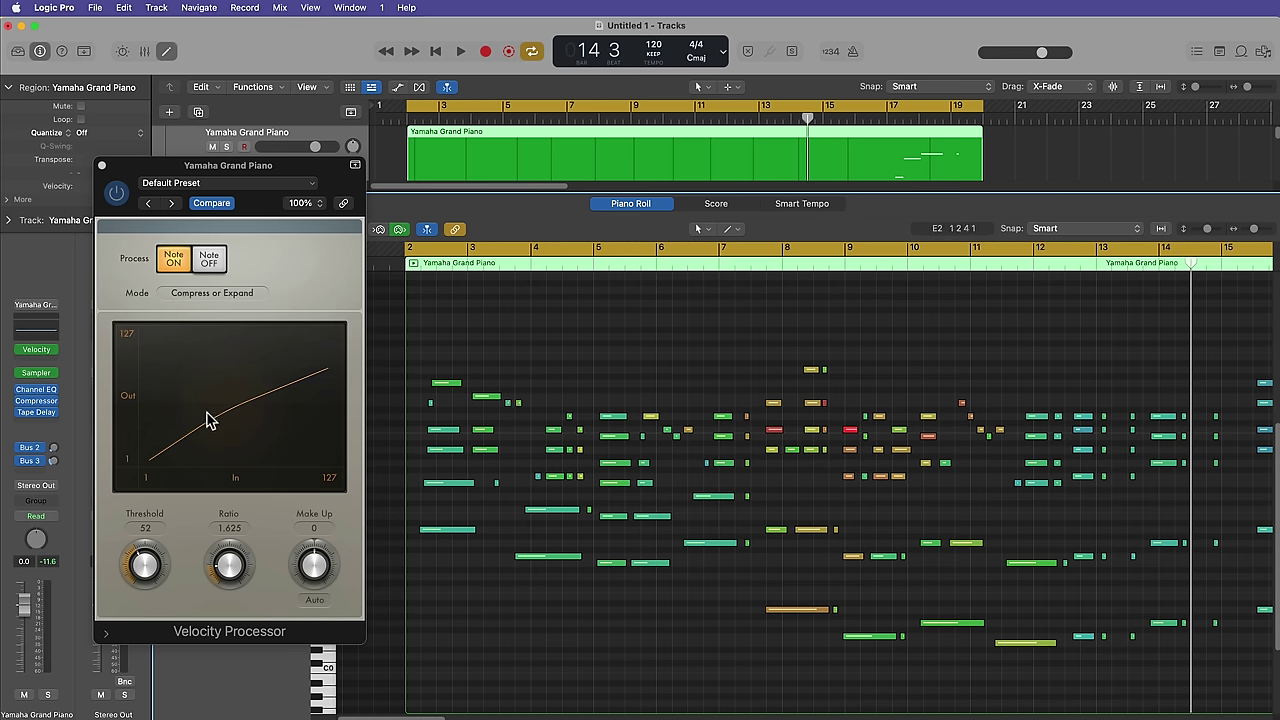
Raise the Velocity Processor's Make Up knob to 28.
drag(319, 580, 327, 564)
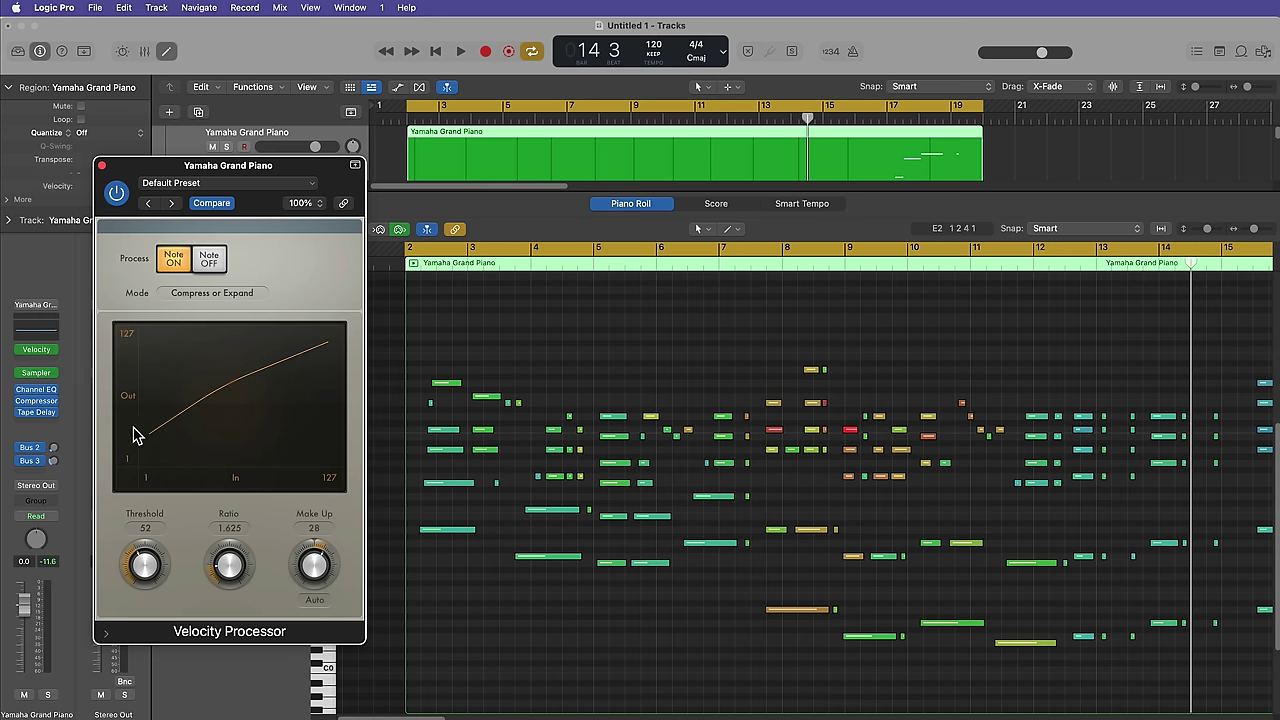
click(558, 342)
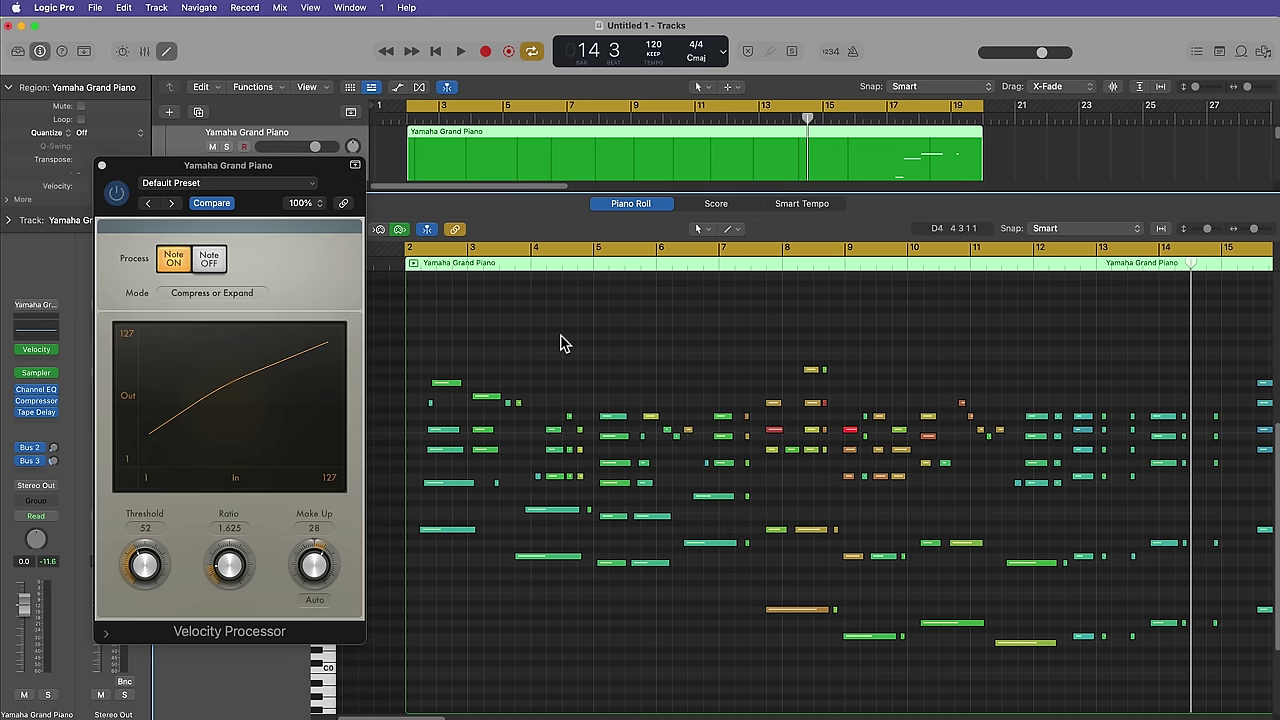
key(space)
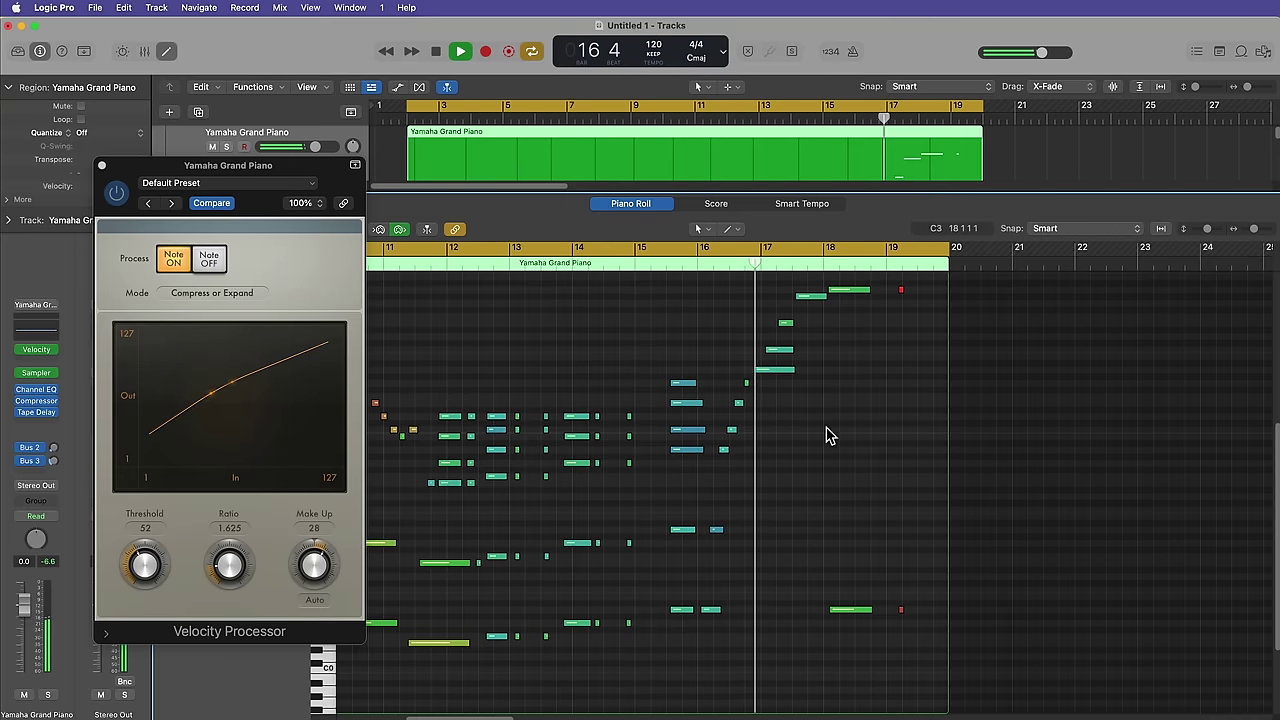
scroll(828, 435, up, 2)
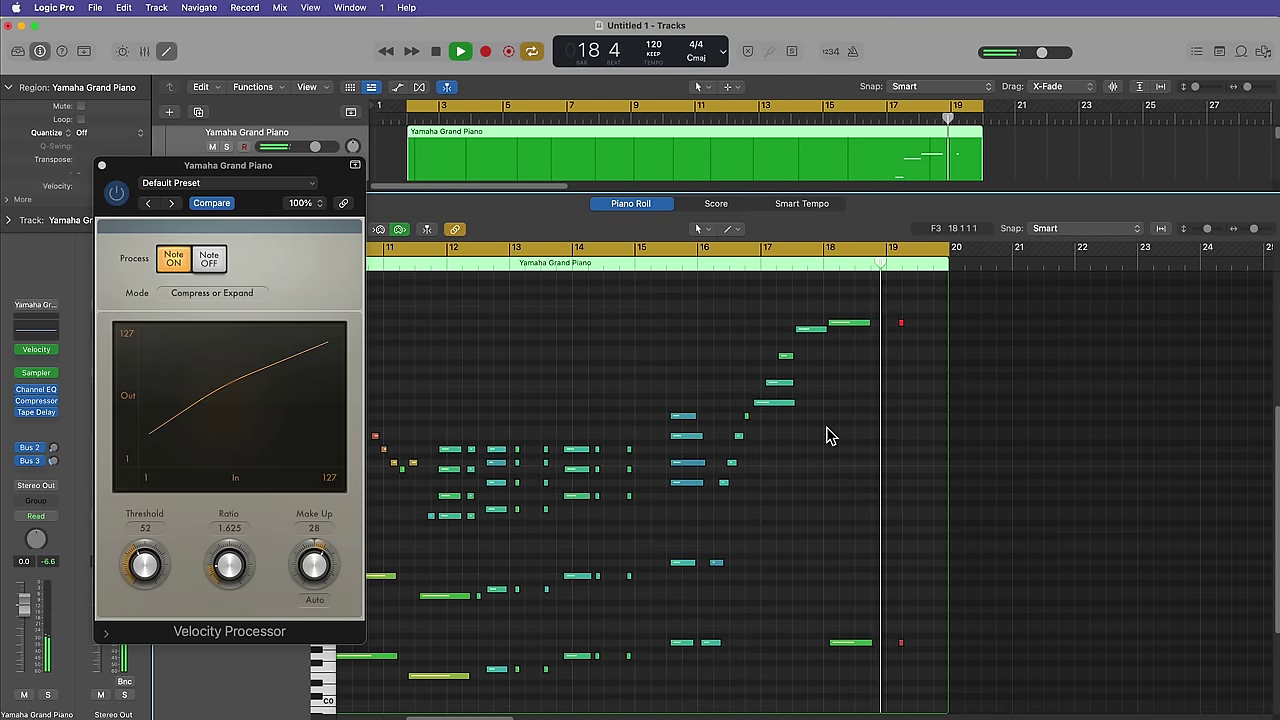
key(space)
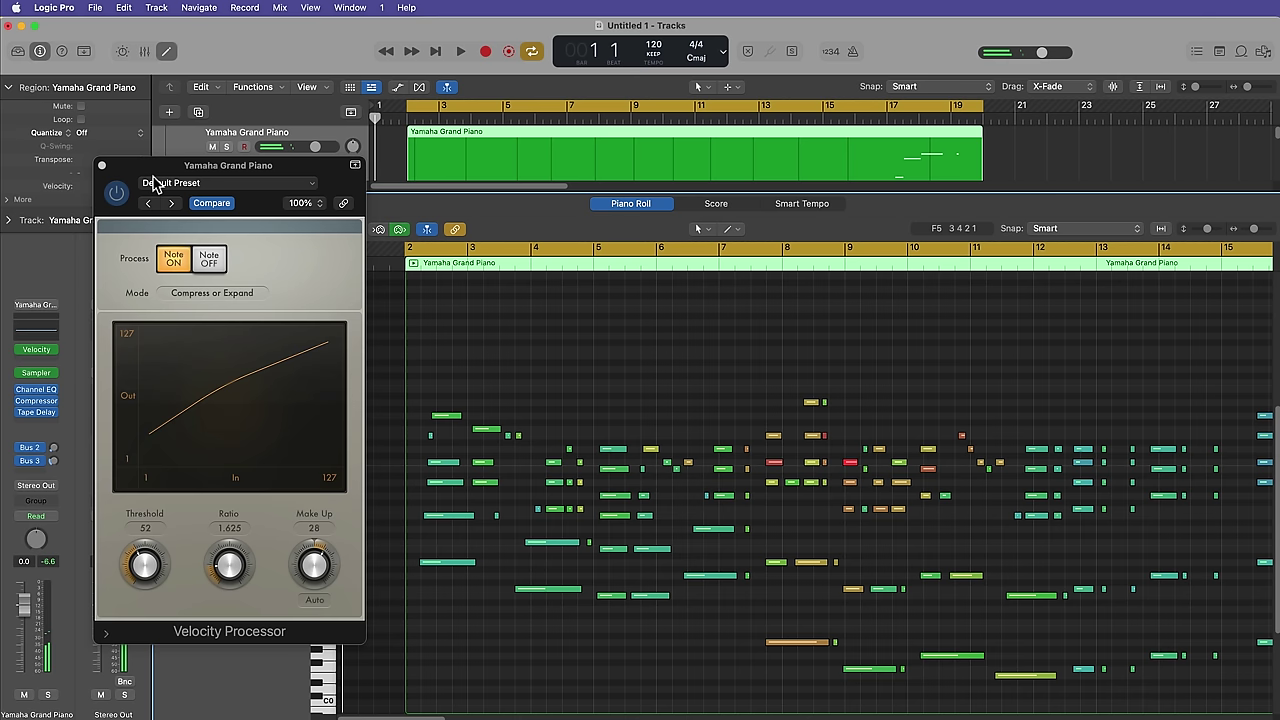
Swap the instrument to UVI Workstation's Austrian Grand and drag its VEL curve to a straight diagonal.
click(102, 165)
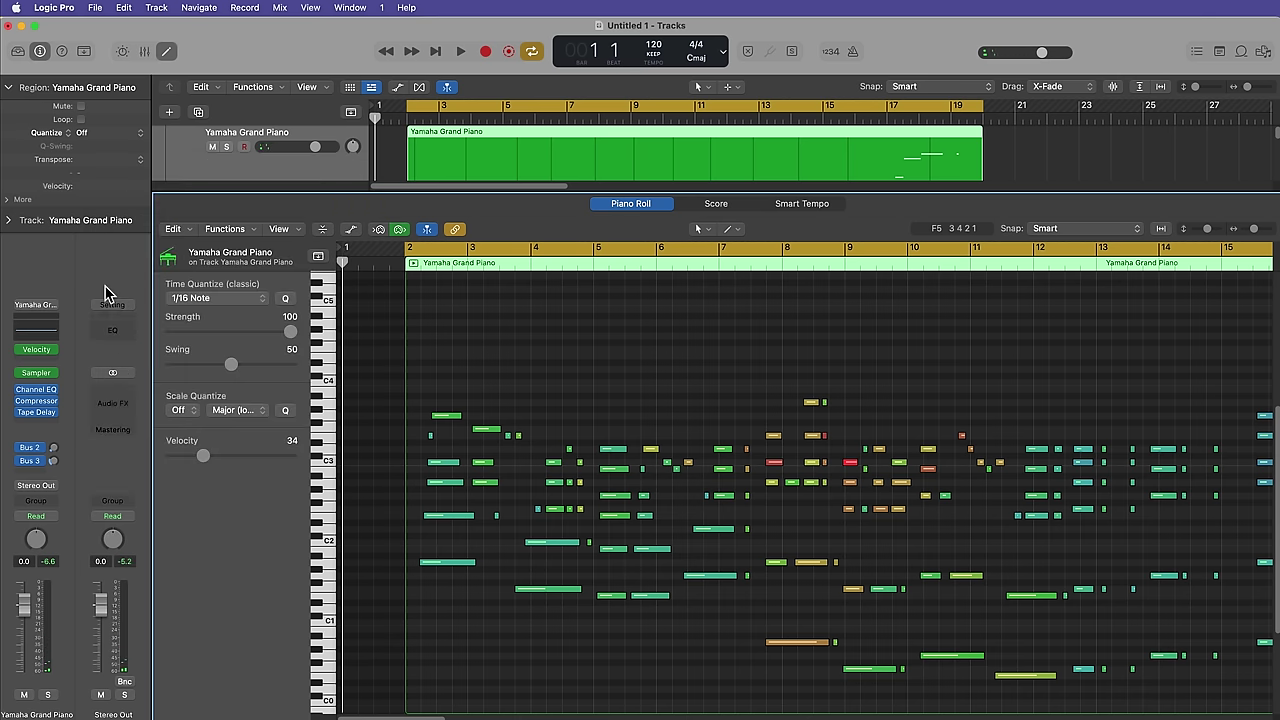
click(55, 378)
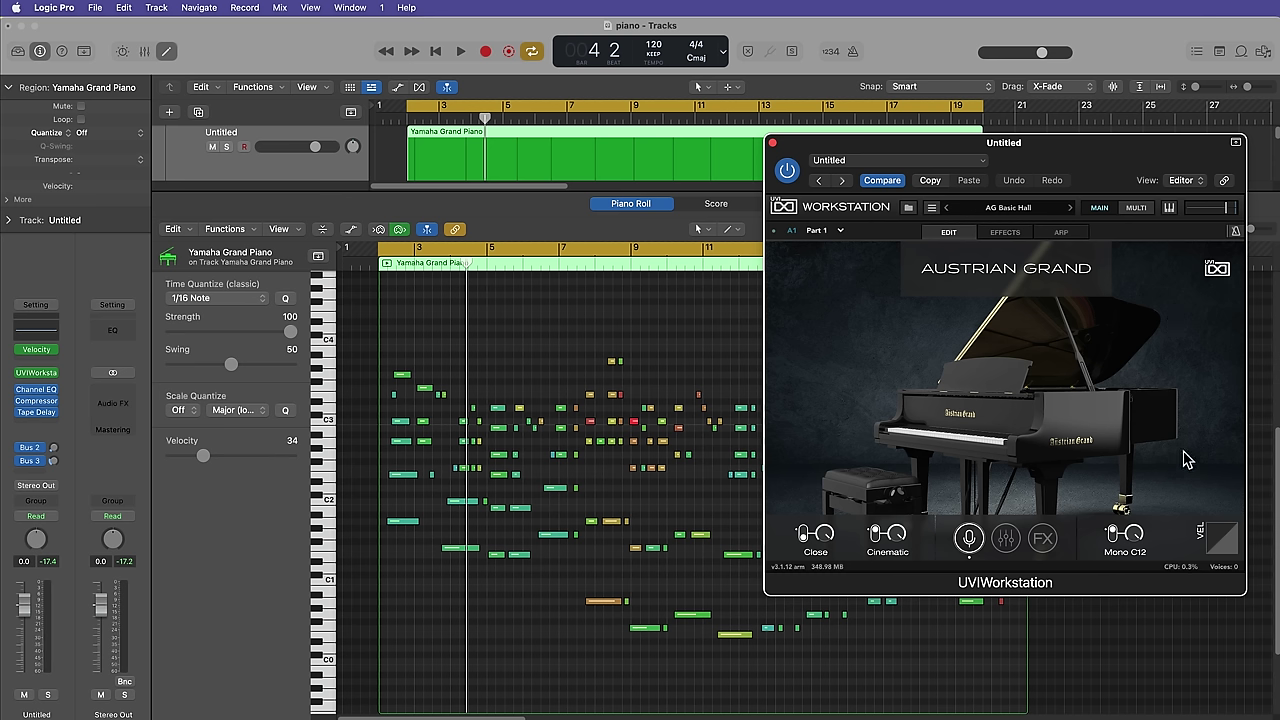
scroll(548, 342, right, 3)
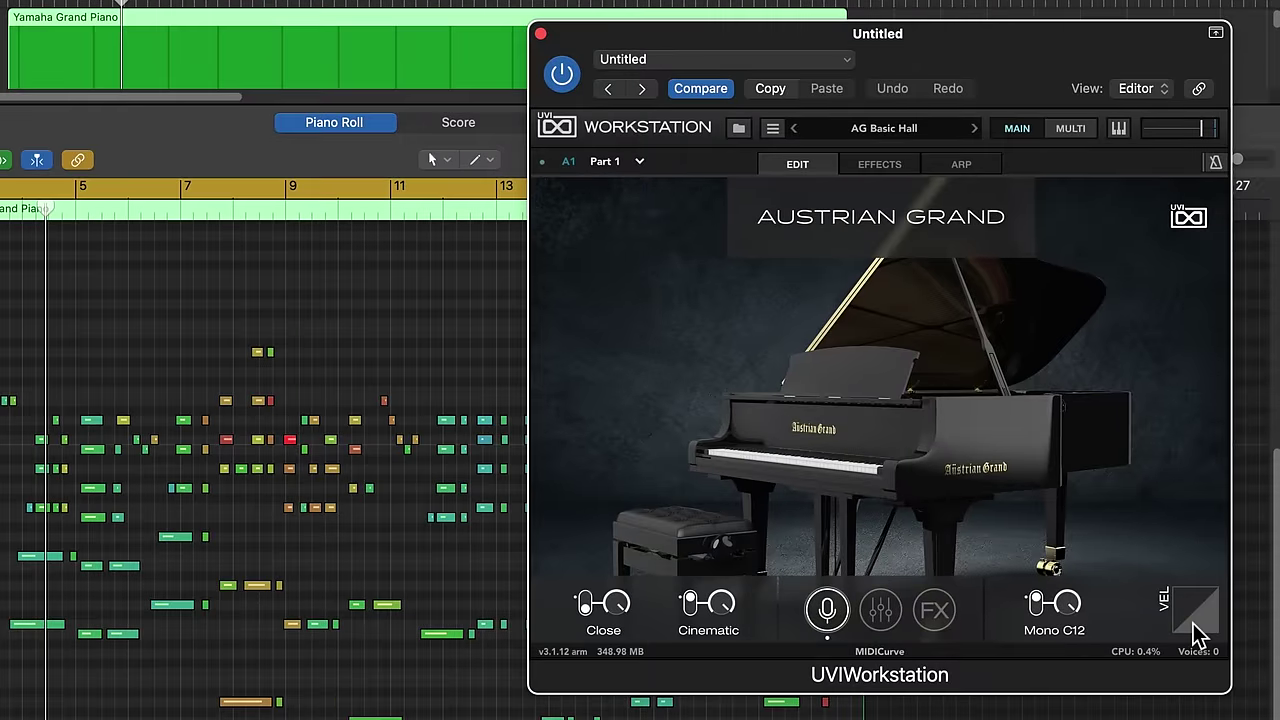
drag(1185, 605, 1212, 656)
drag(1178, 548, 1193, 578)
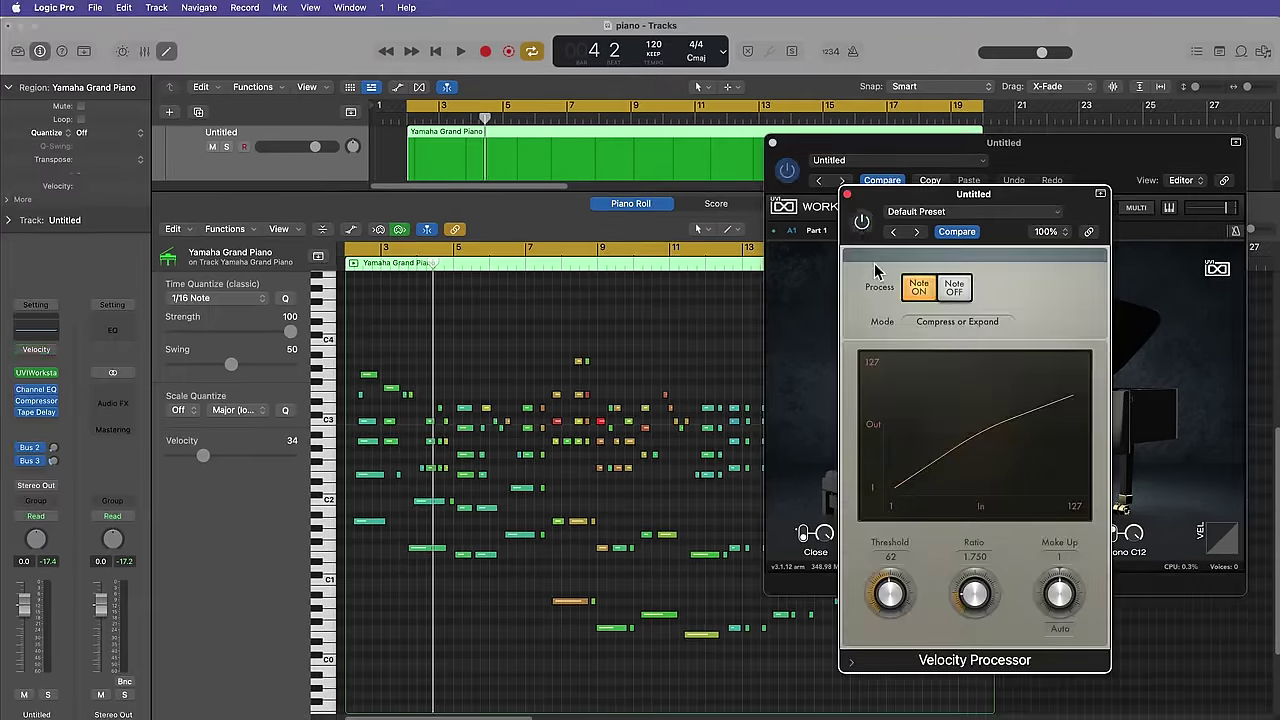
Close the Velocity Processor and play the piano part through Austrian Grand, stopping at bar 16.
click(848, 195)
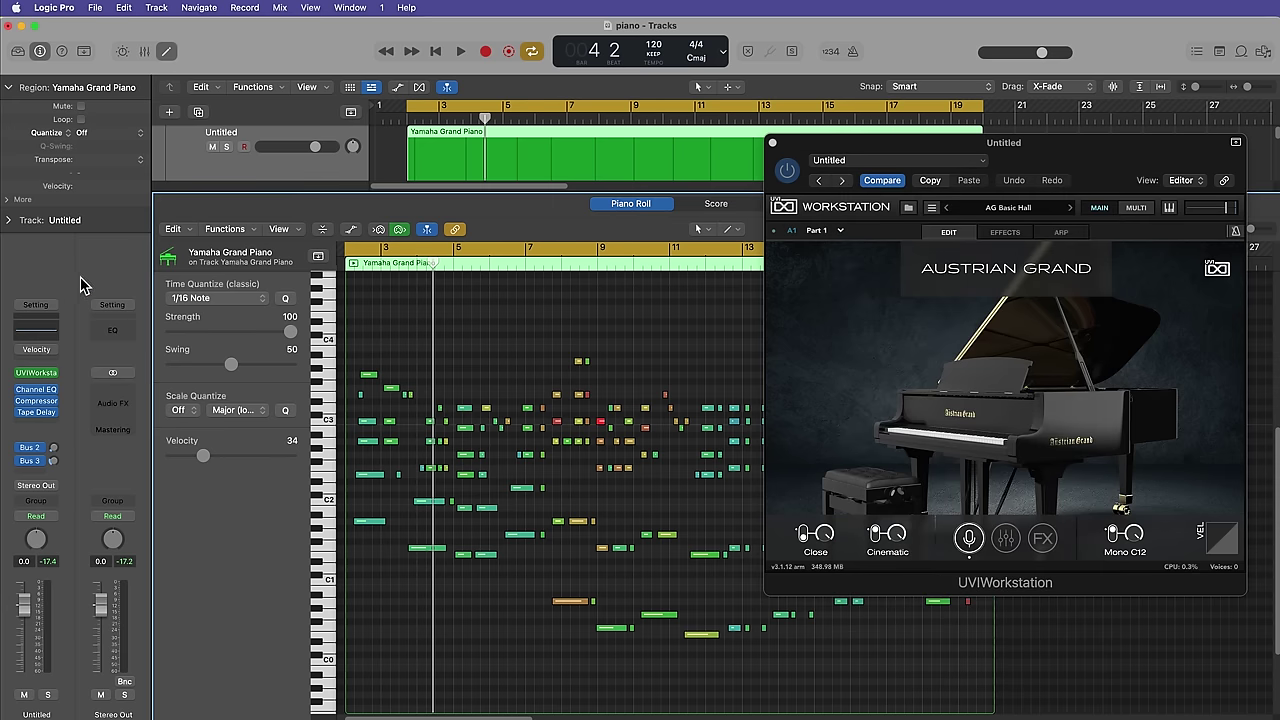
key(space)
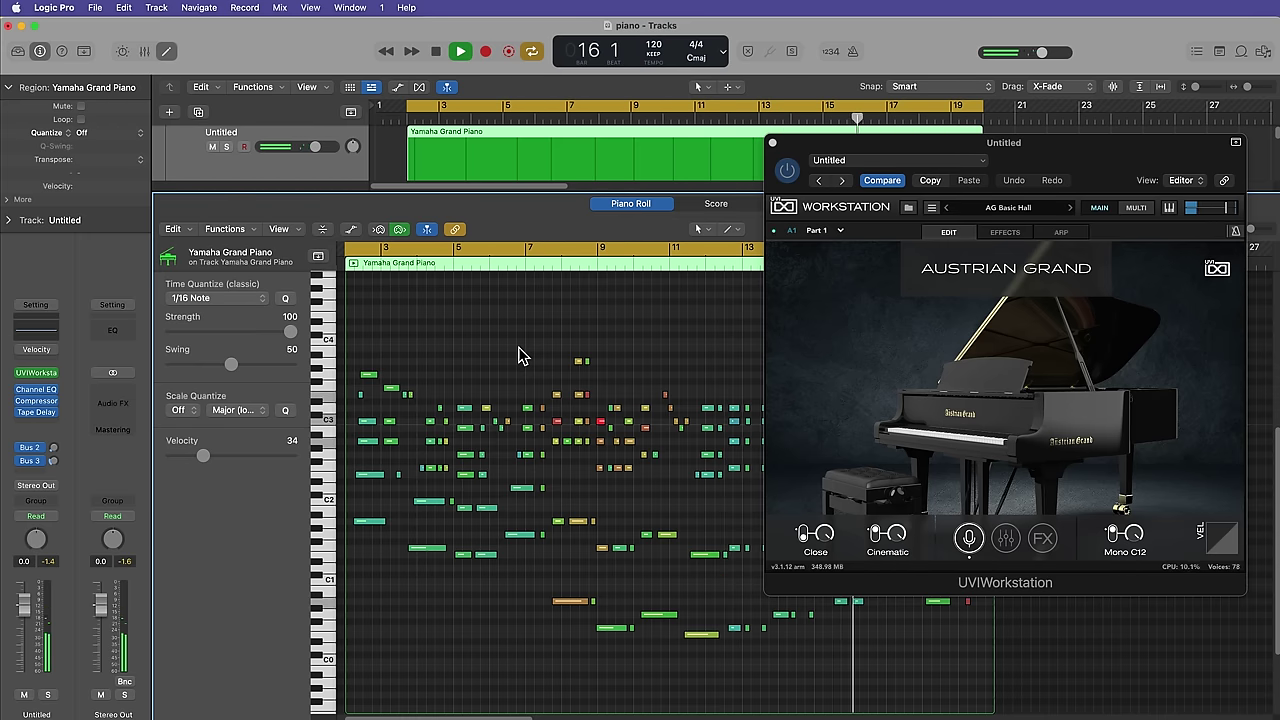
key(space)
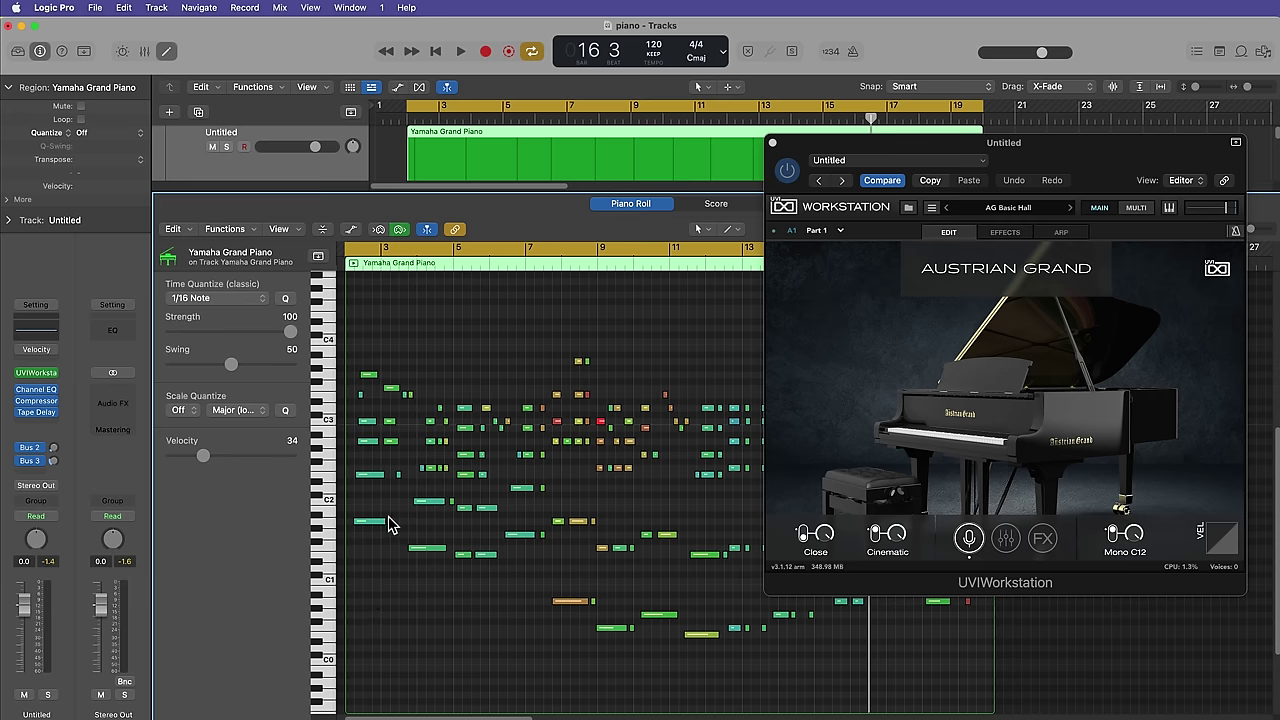
Set the Velocity Processor to Ratio 2.125, Threshold 55, Make Up 27 and play the part through it.
click(36, 349)
drag(1030, 220, 307, 197)
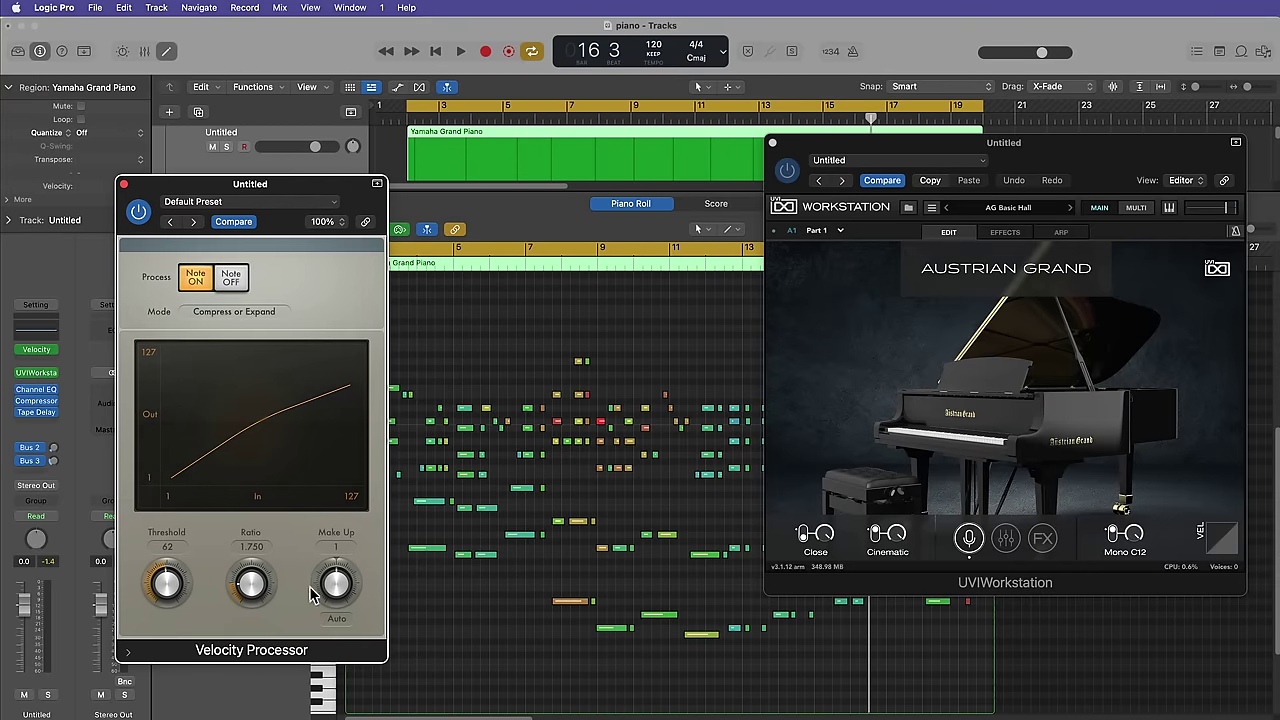
drag(262, 592, 249, 588)
drag(160, 590, 171, 597)
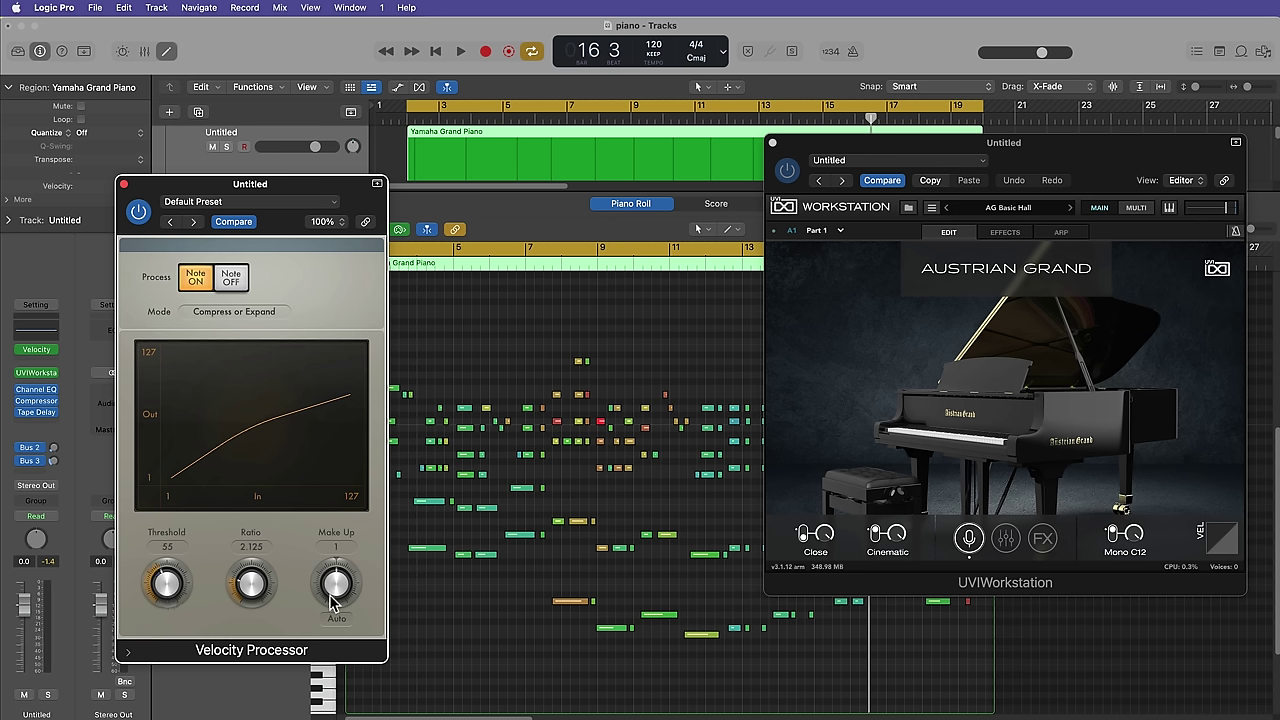
drag(334, 600, 343, 588)
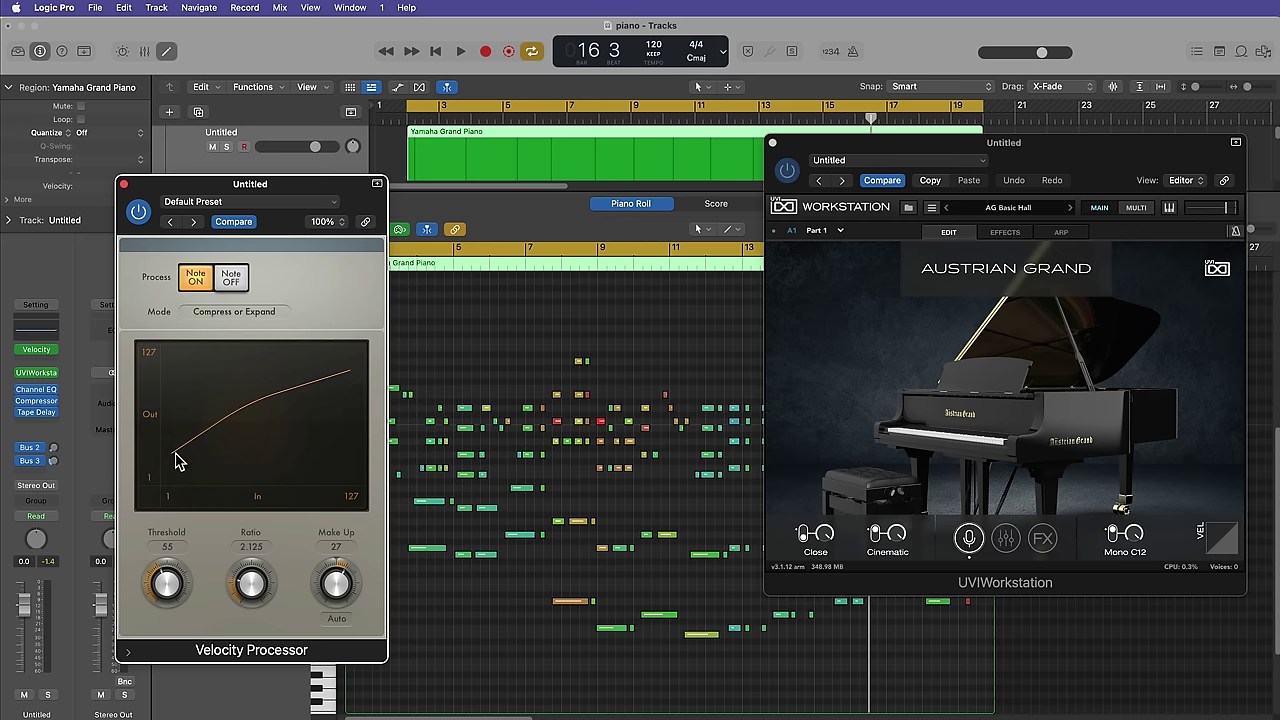
key(space)
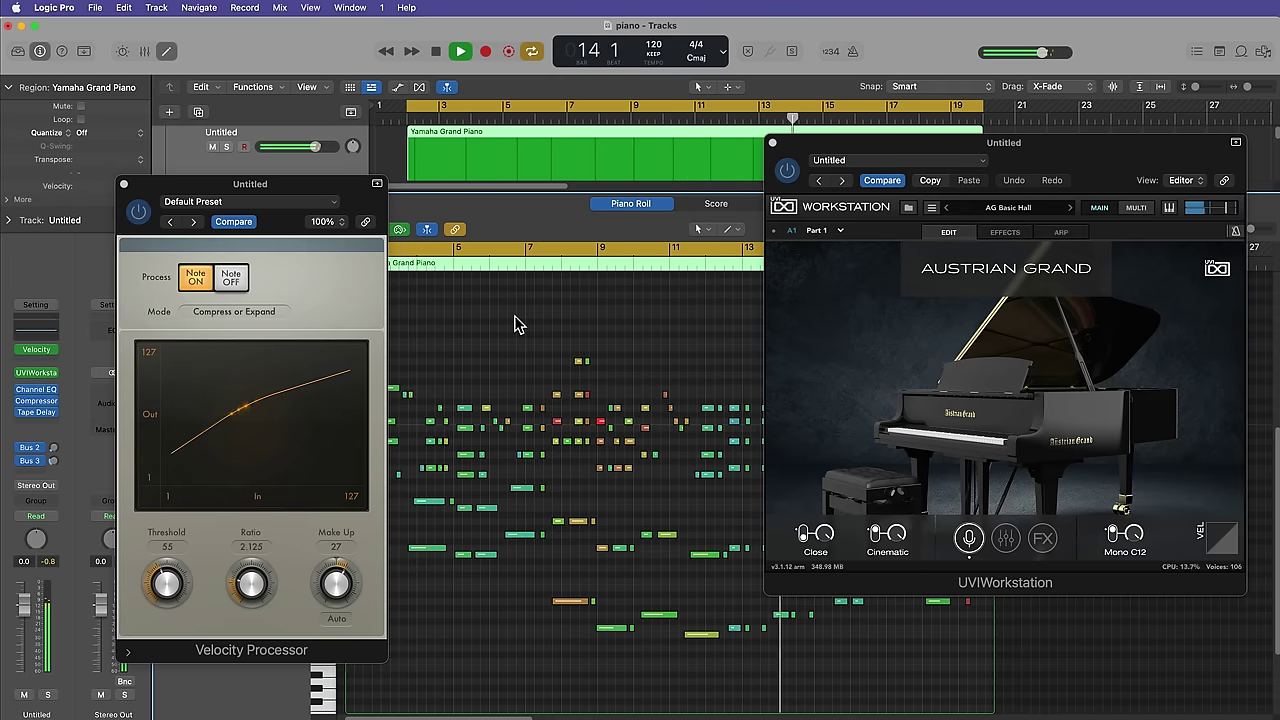
key(space)
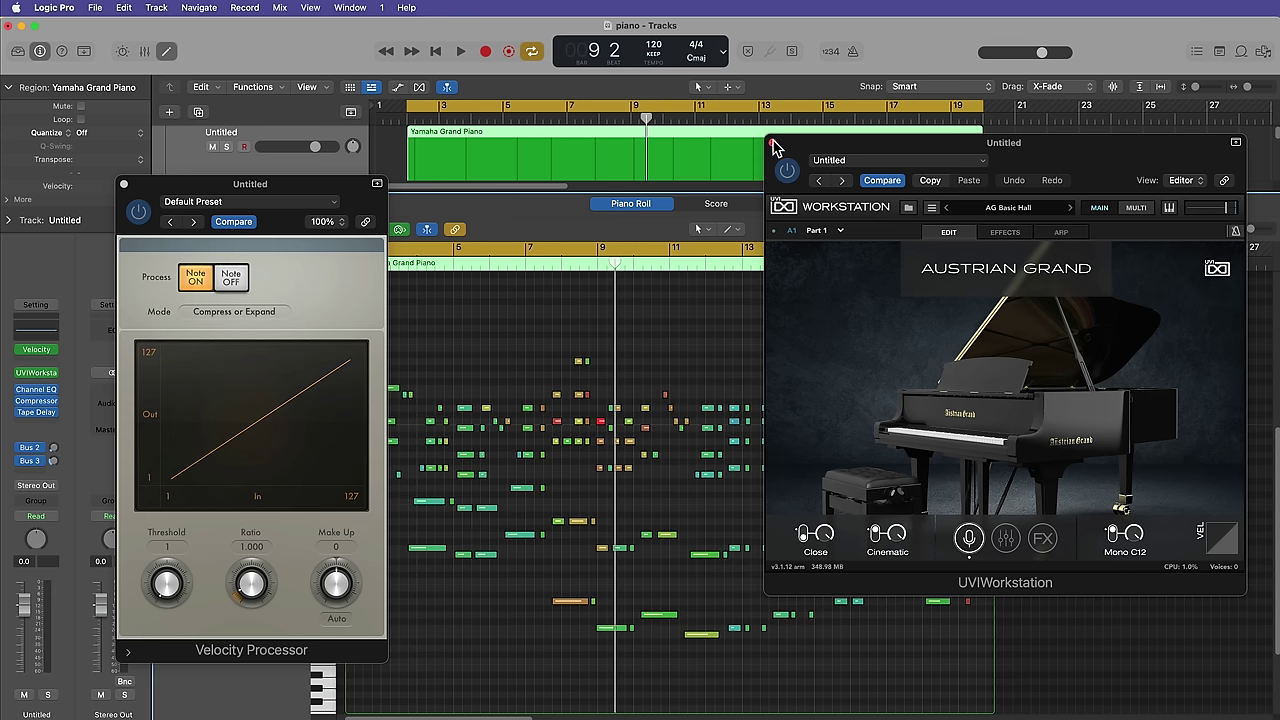
Fix every note's velocity at 90 in Value or Range mode and play the part back.
click(773, 142)
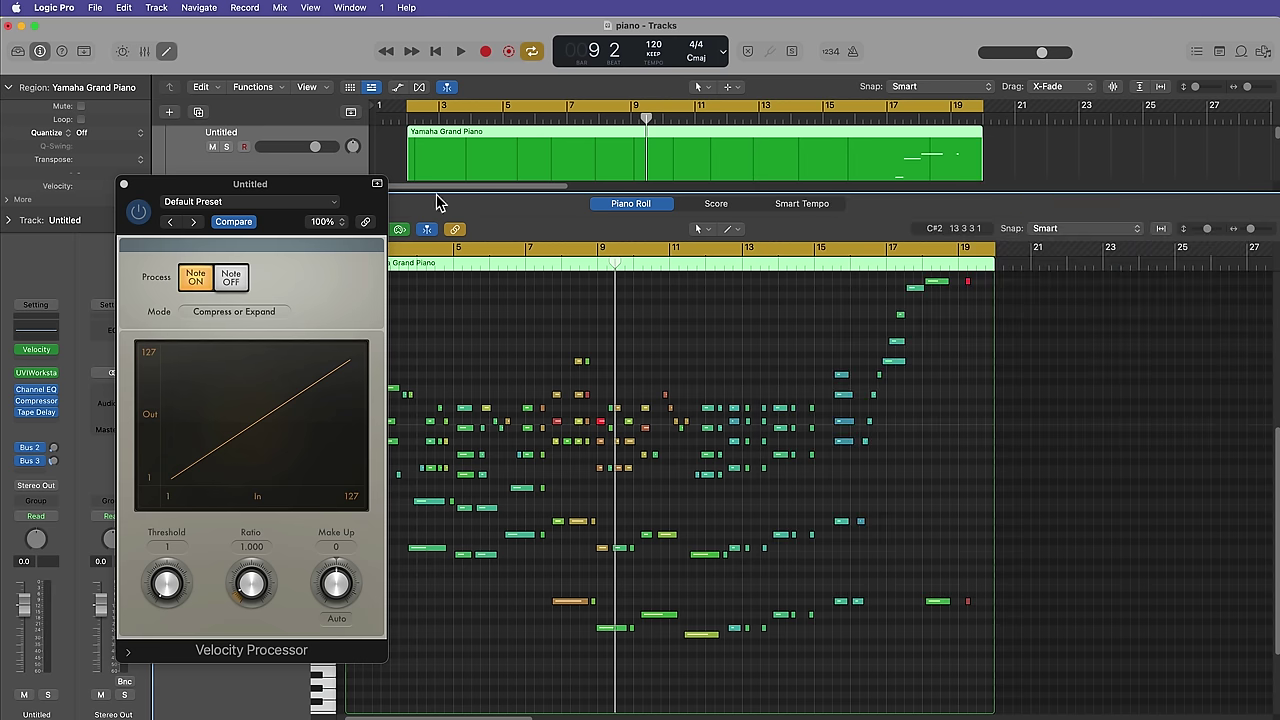
drag(350, 196, 1158, 193)
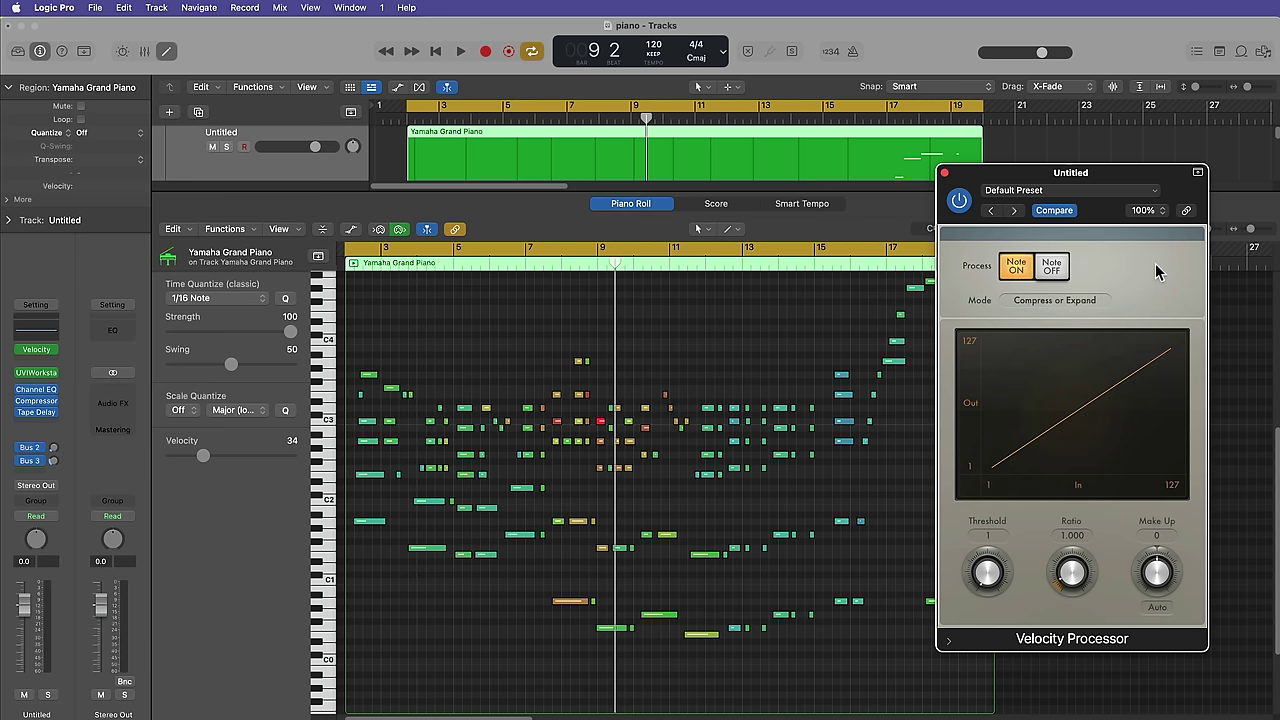
click(1089, 303)
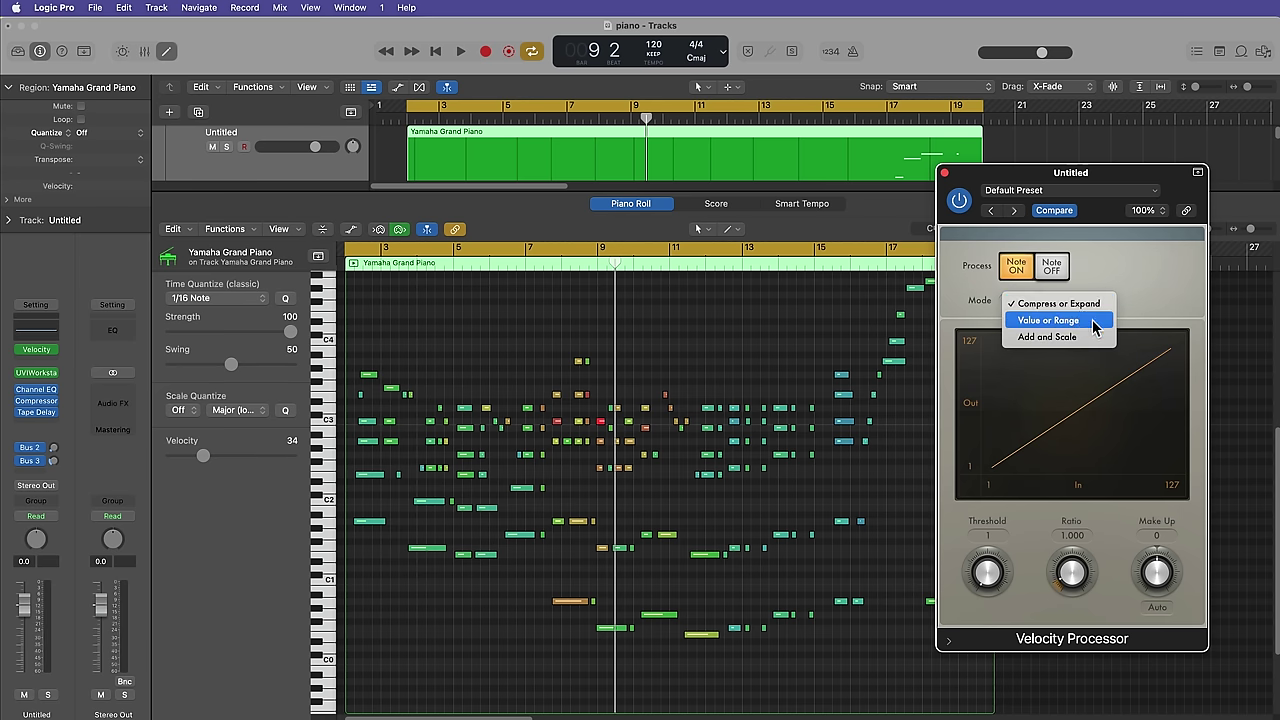
click(1094, 326)
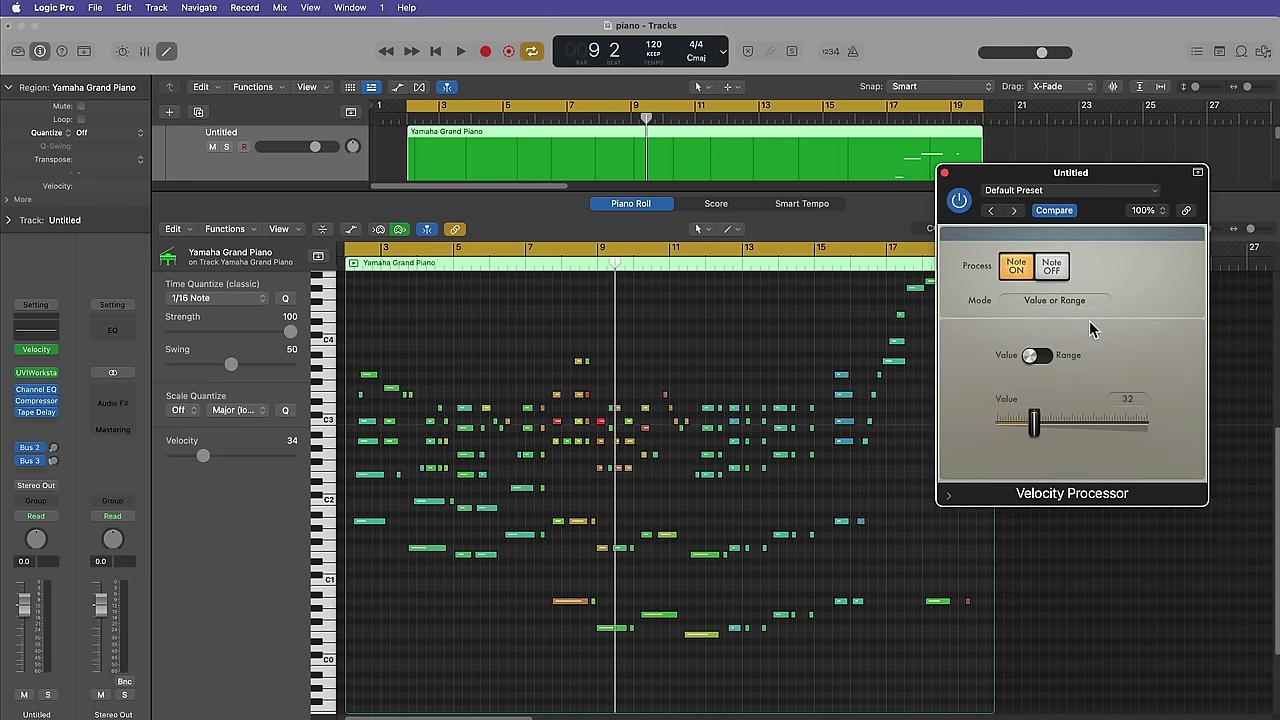
drag(1033, 432, 1106, 453)
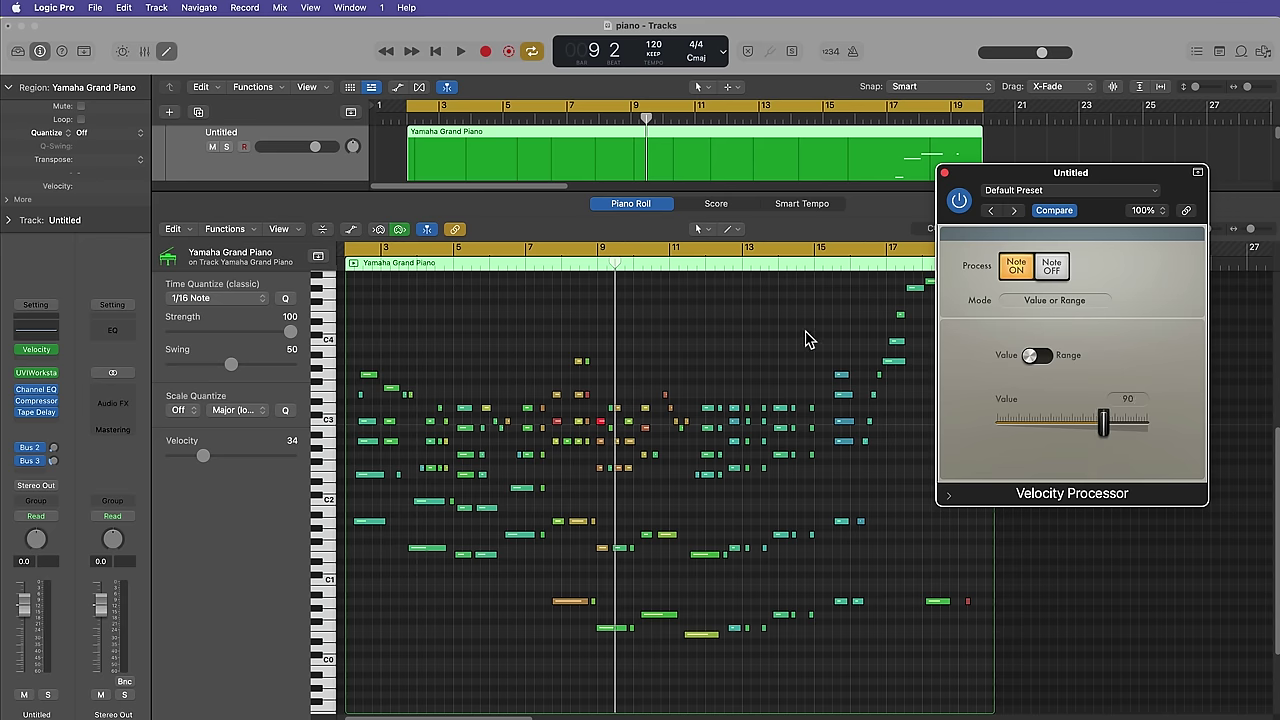
drag(1122, 175, 1138, 174)
key(space)
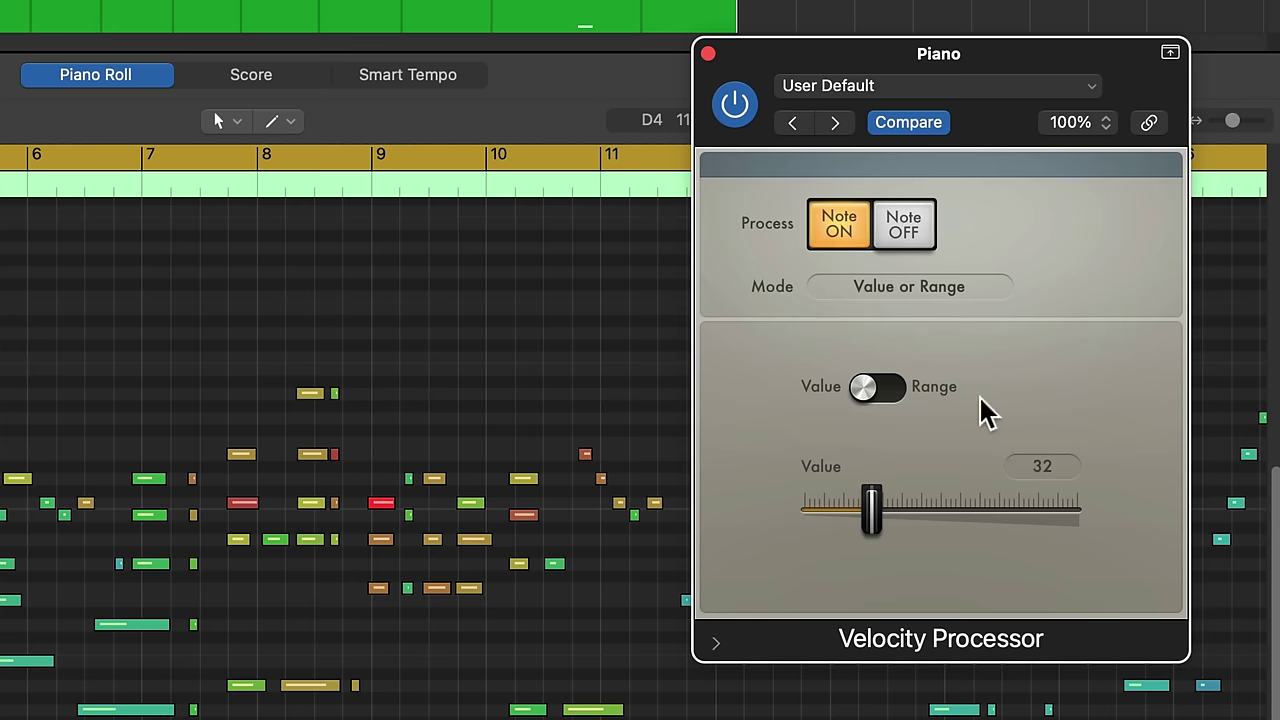
Switch the Velocity Processor to a velocity range of roughly 55–127.
click(885, 388)
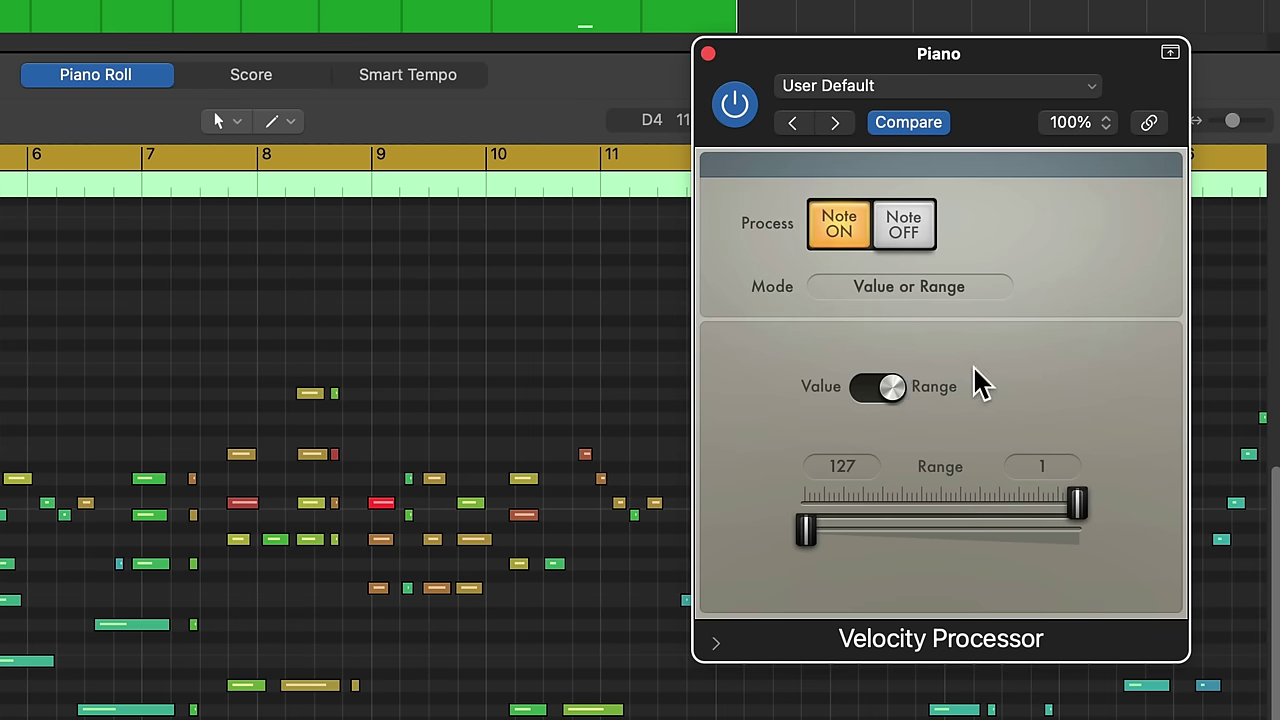
drag(1077, 515, 1114, 514)
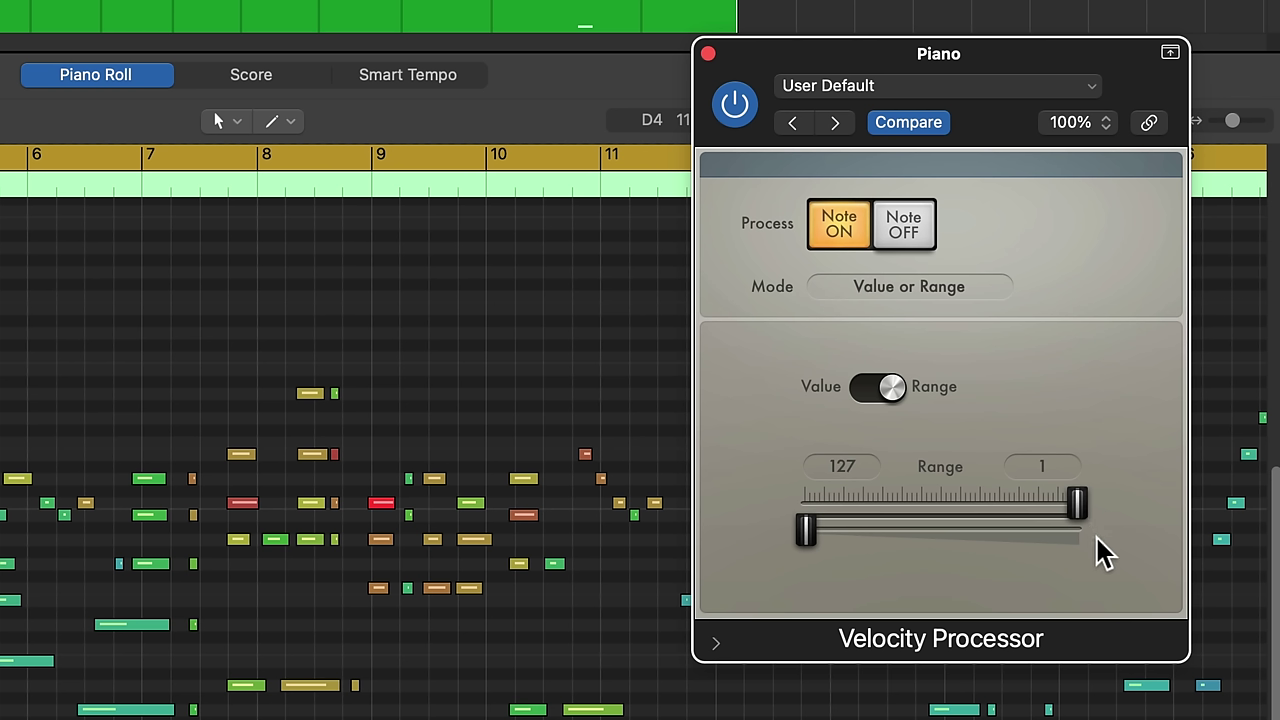
drag(1077, 523, 1157, 543)
drag(810, 505, 892, 506)
drag(1077, 530, 1009, 543)
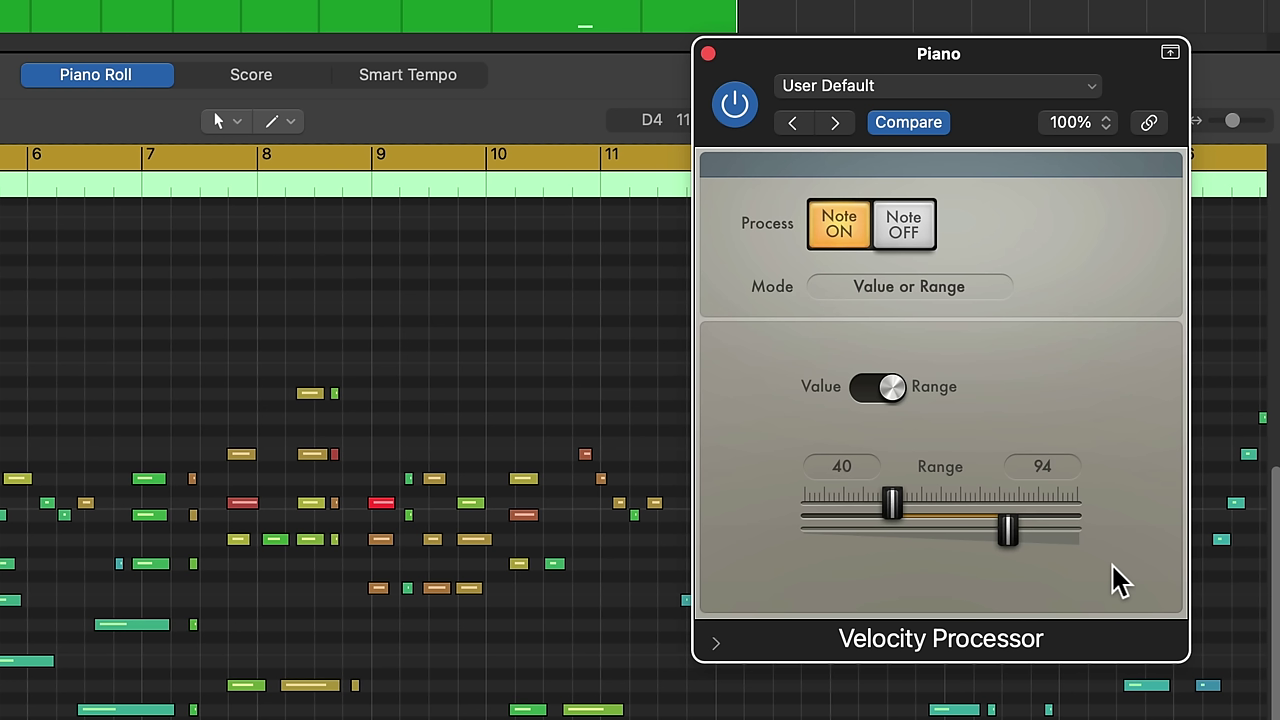
drag(1006, 531, 1089, 549)
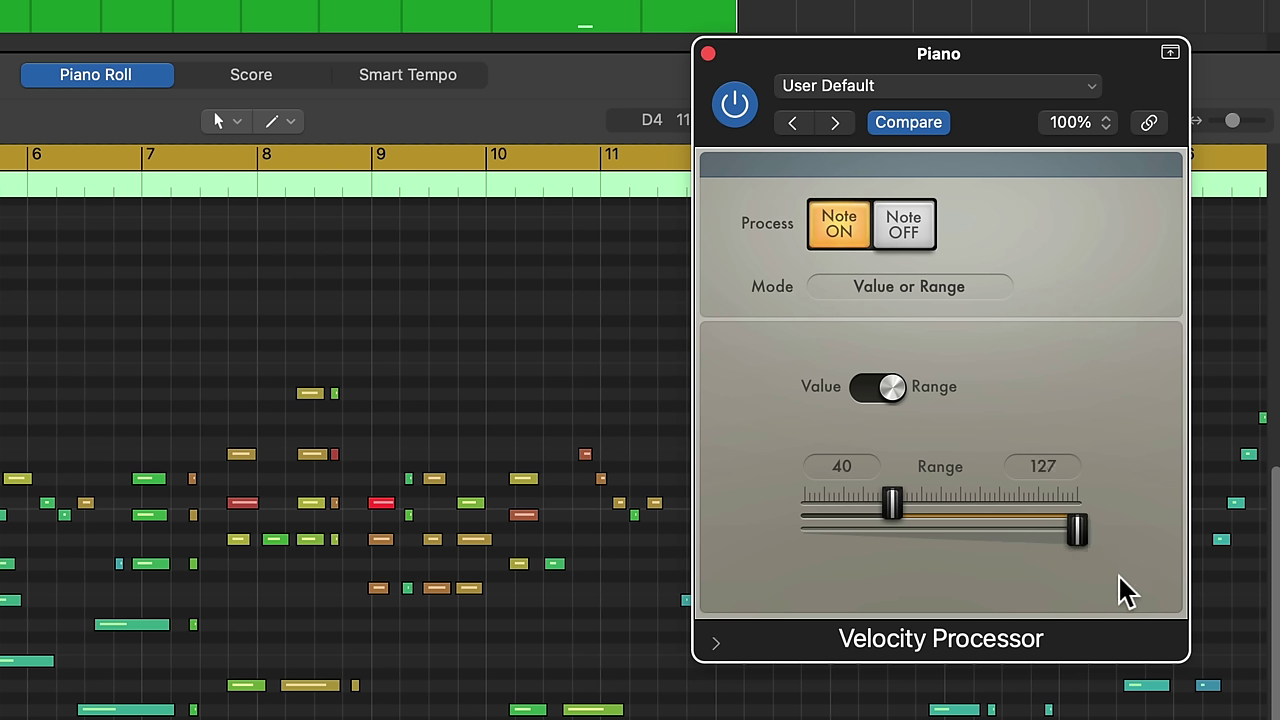
drag(891, 507, 921, 528)
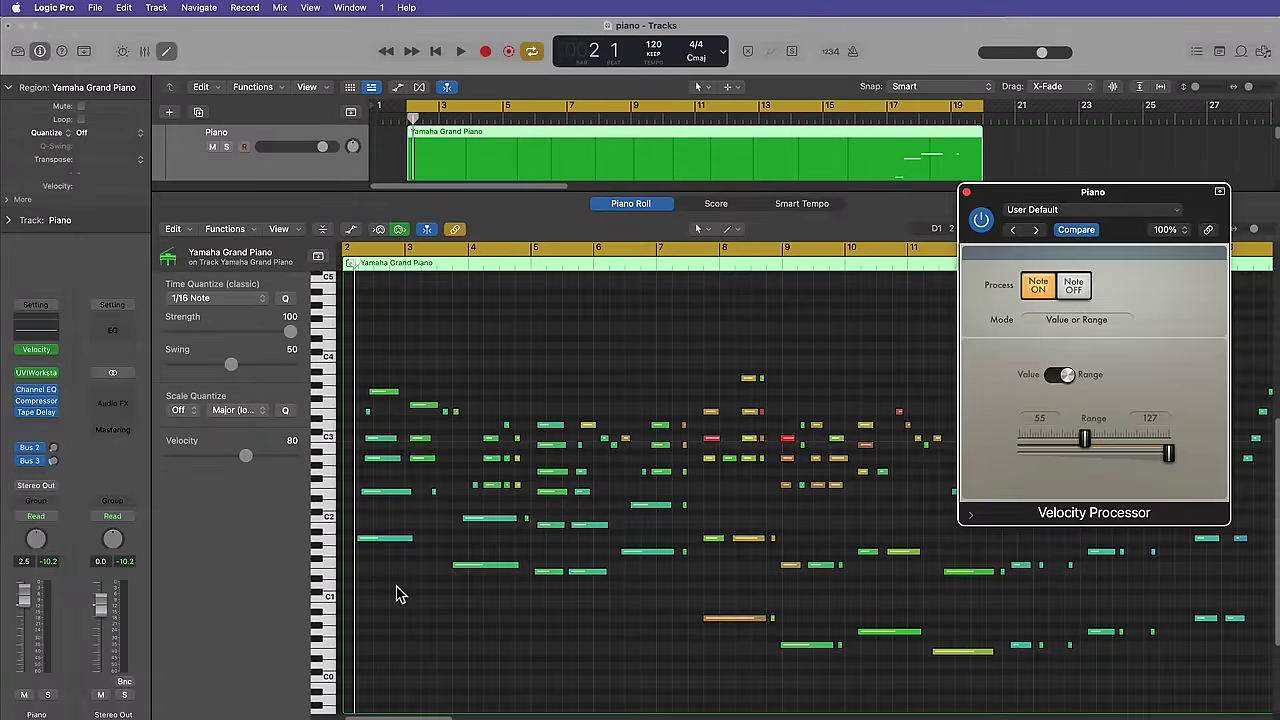
Play the Yamaha Grand Piano part to hear the 55–127 velocity range.
drag(402, 598, 366, 432)
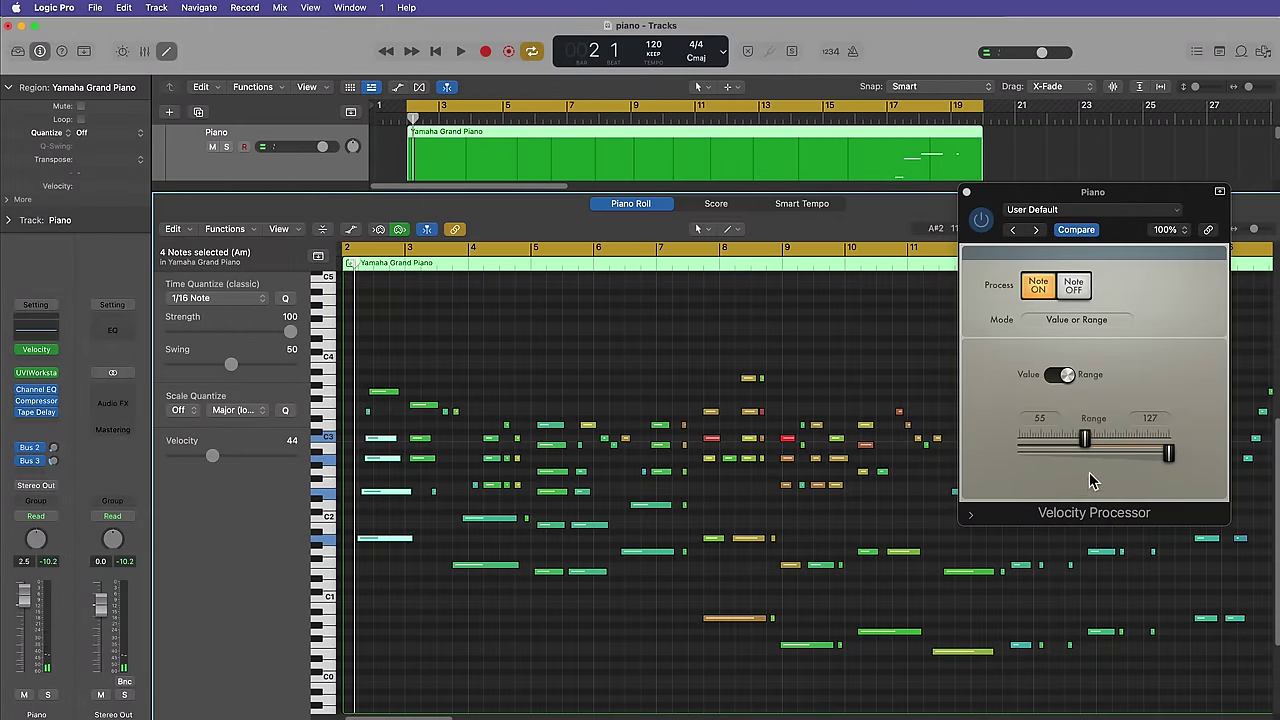
click(397, 629)
key(space)
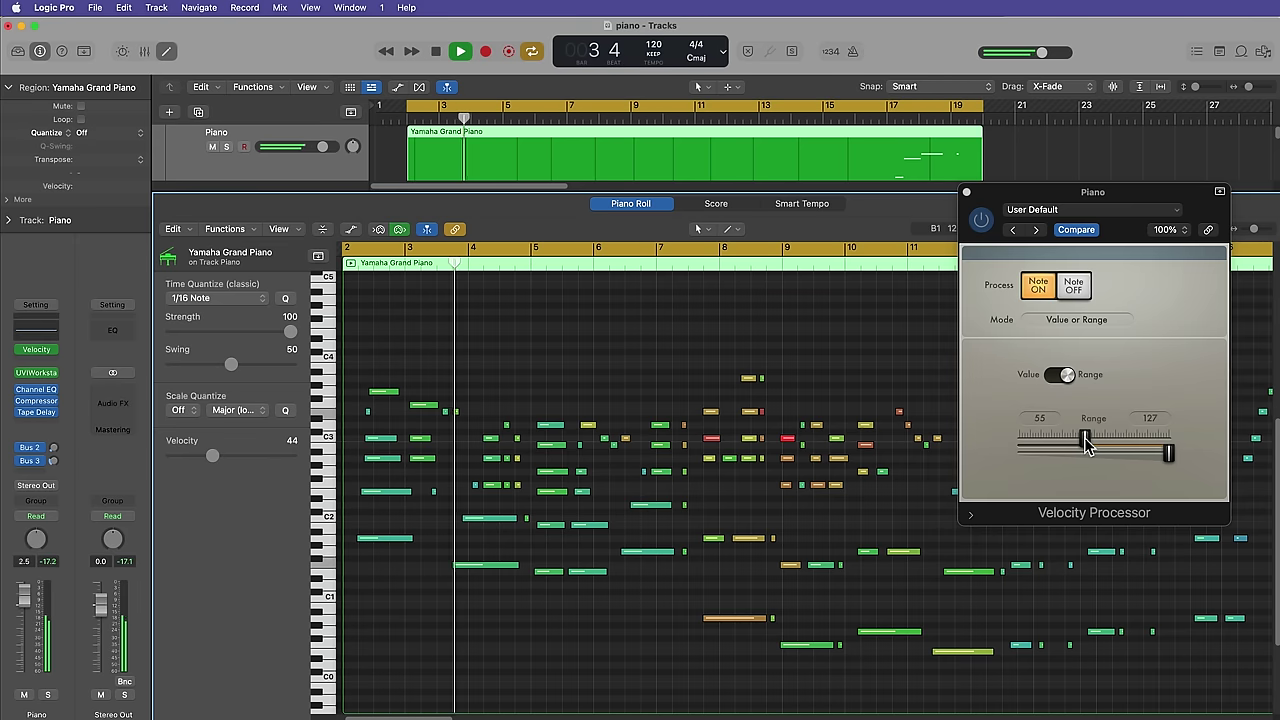
key(space)
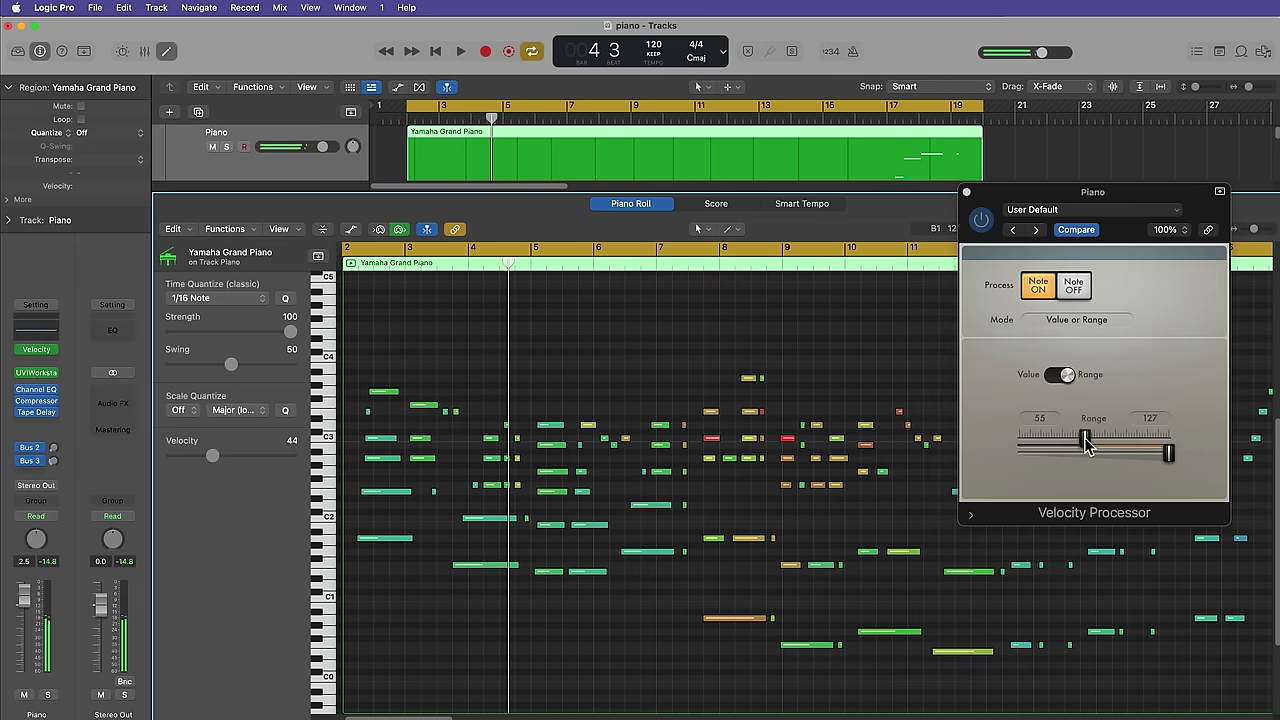
Narrow the velocity range to about 68–113 and audition the piano part again.
drag(1088, 446, 1108, 446)
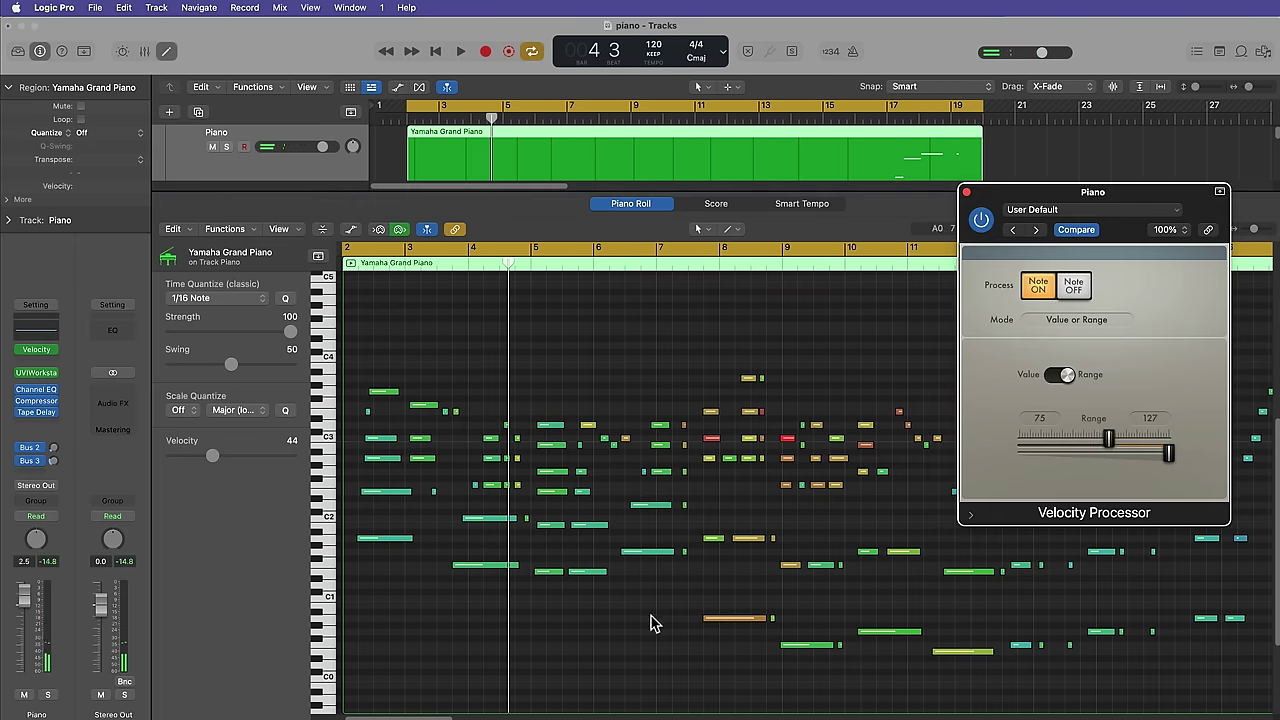
click(604, 628)
key(space)
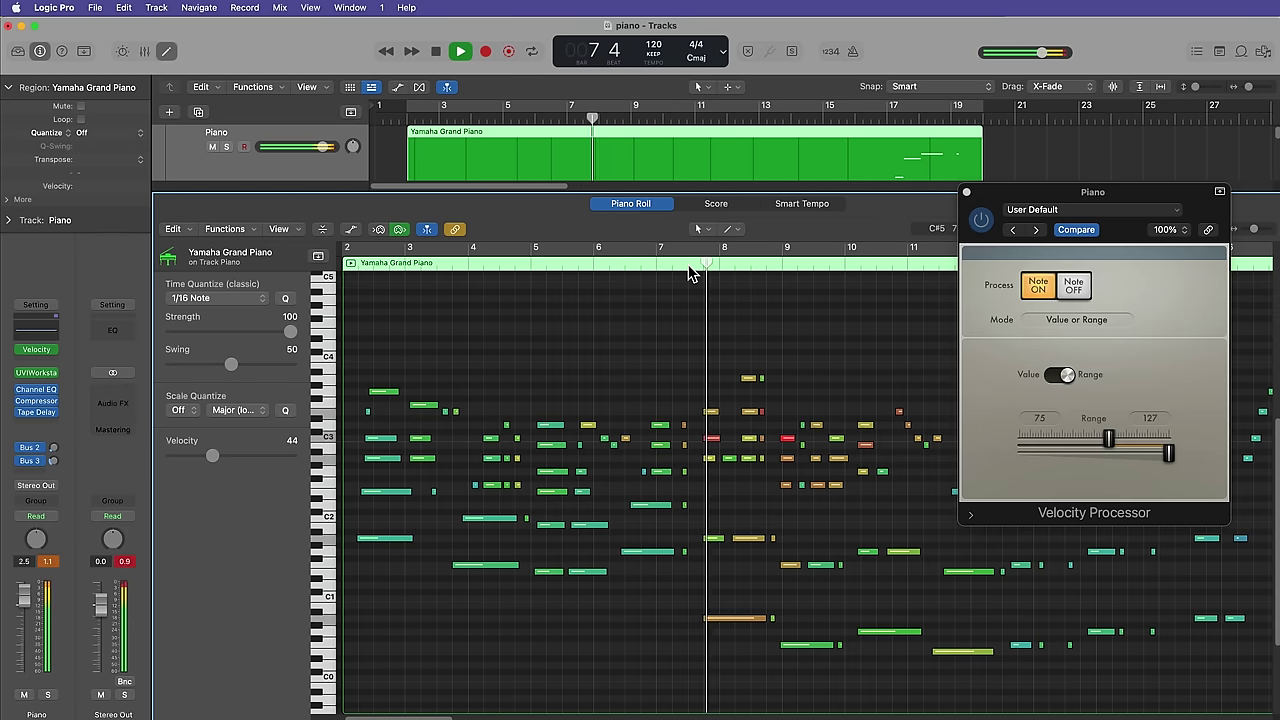
key(space)
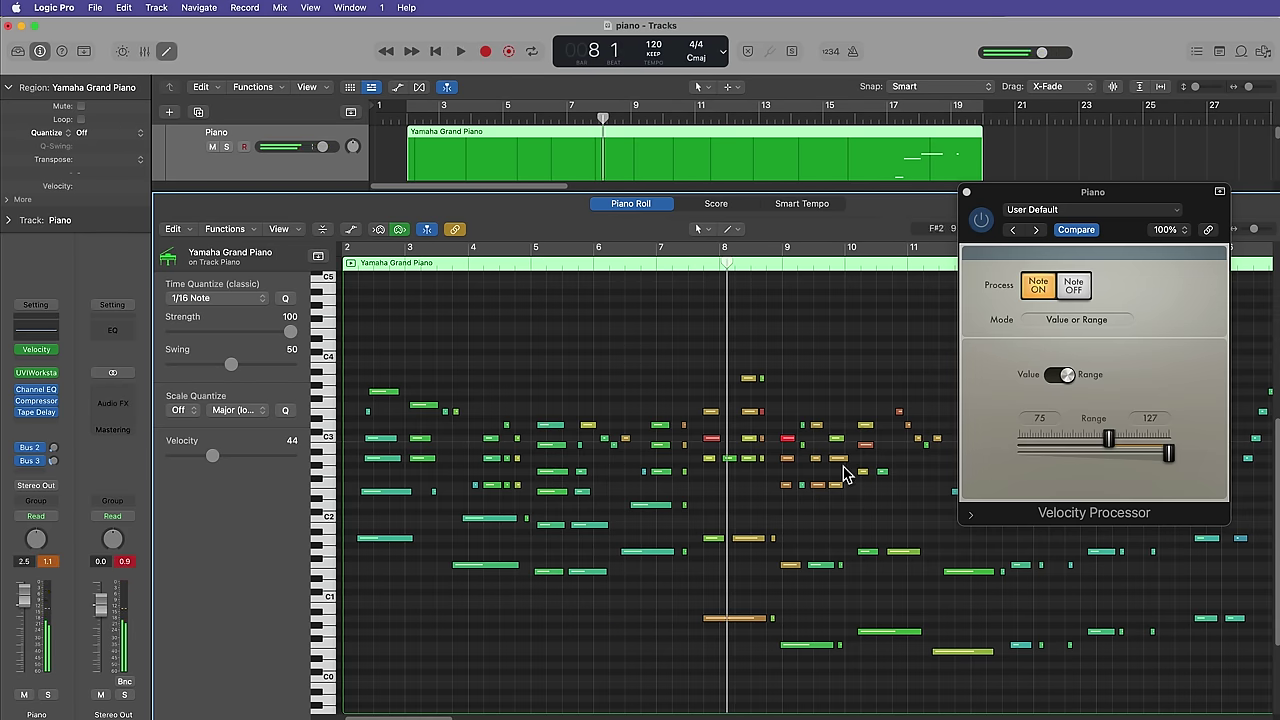
drag(1168, 454, 1168, 457)
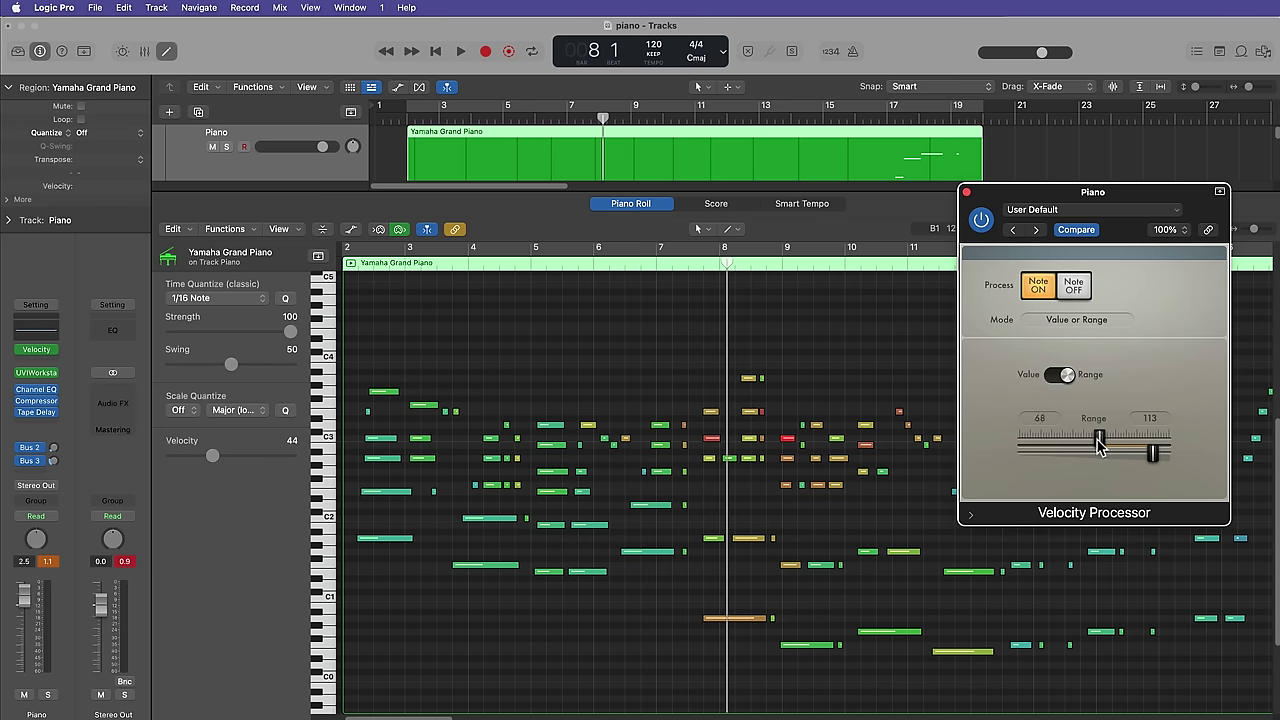
key(space)
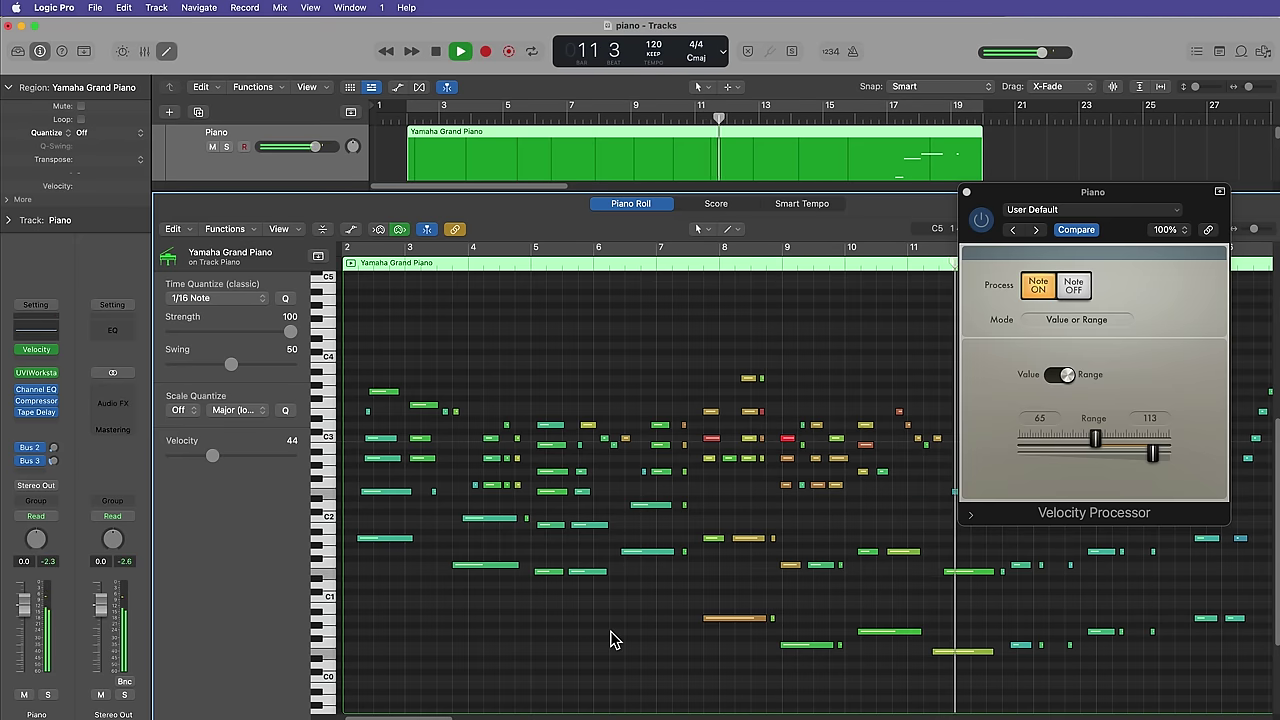
key(space)
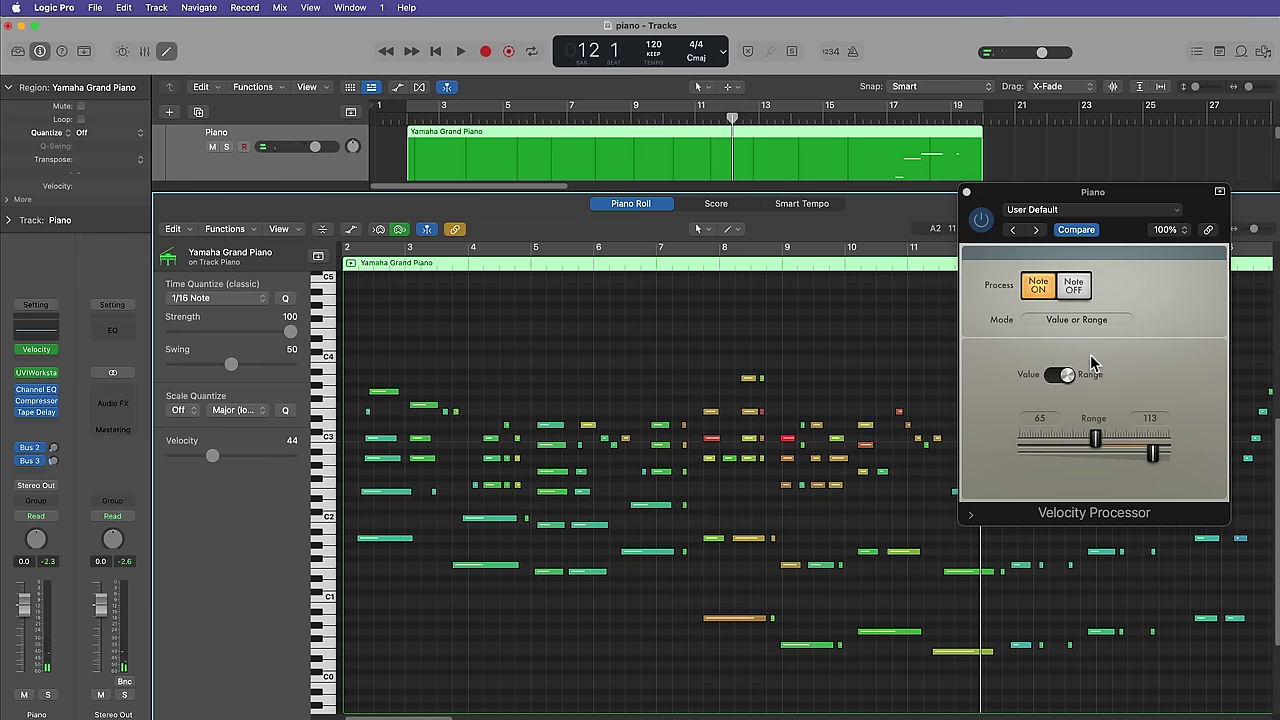
Try Compress or Expand and Value or Range, then settle on Add and Scale mode.
click(1092, 320)
click(1094, 304)
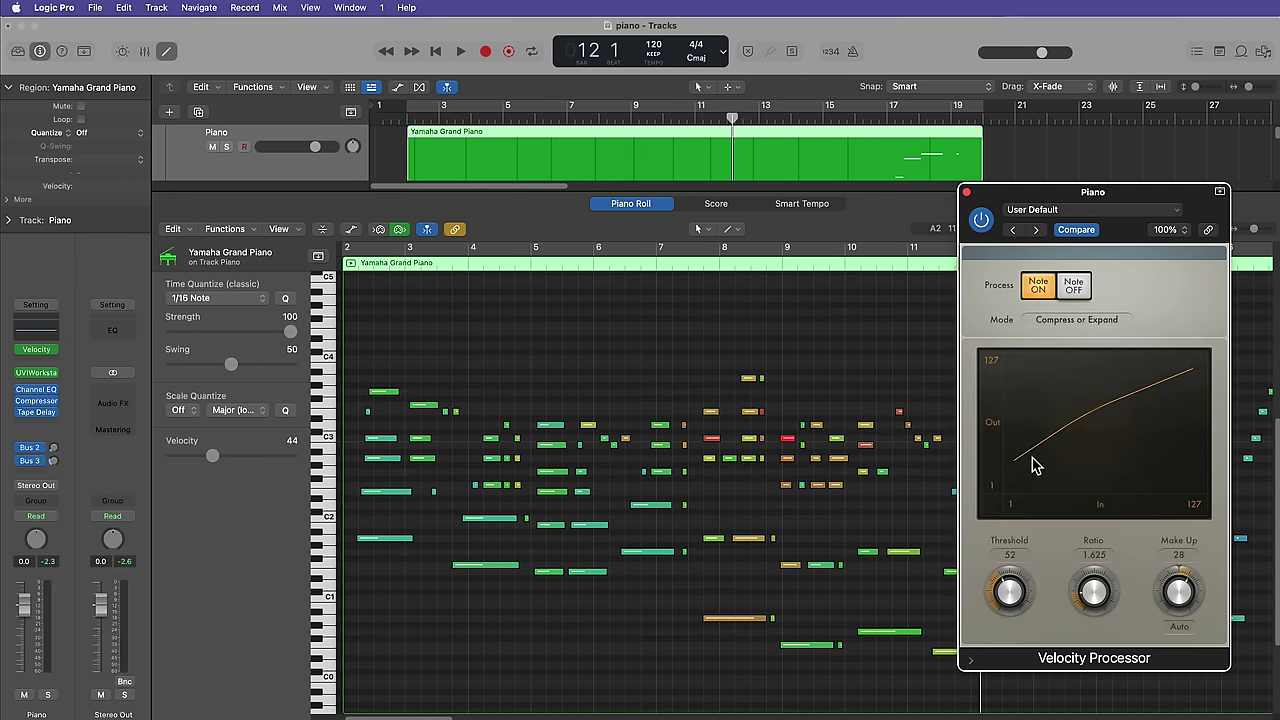
click(1099, 328)
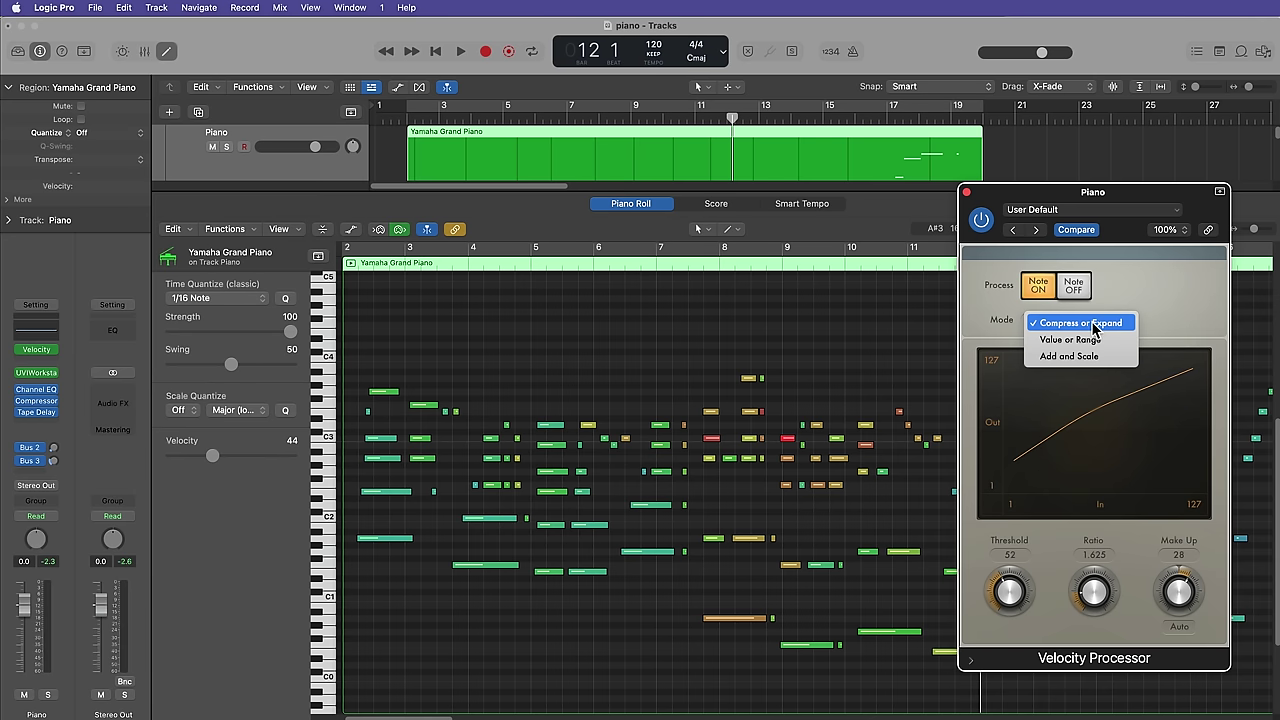
click(1090, 339)
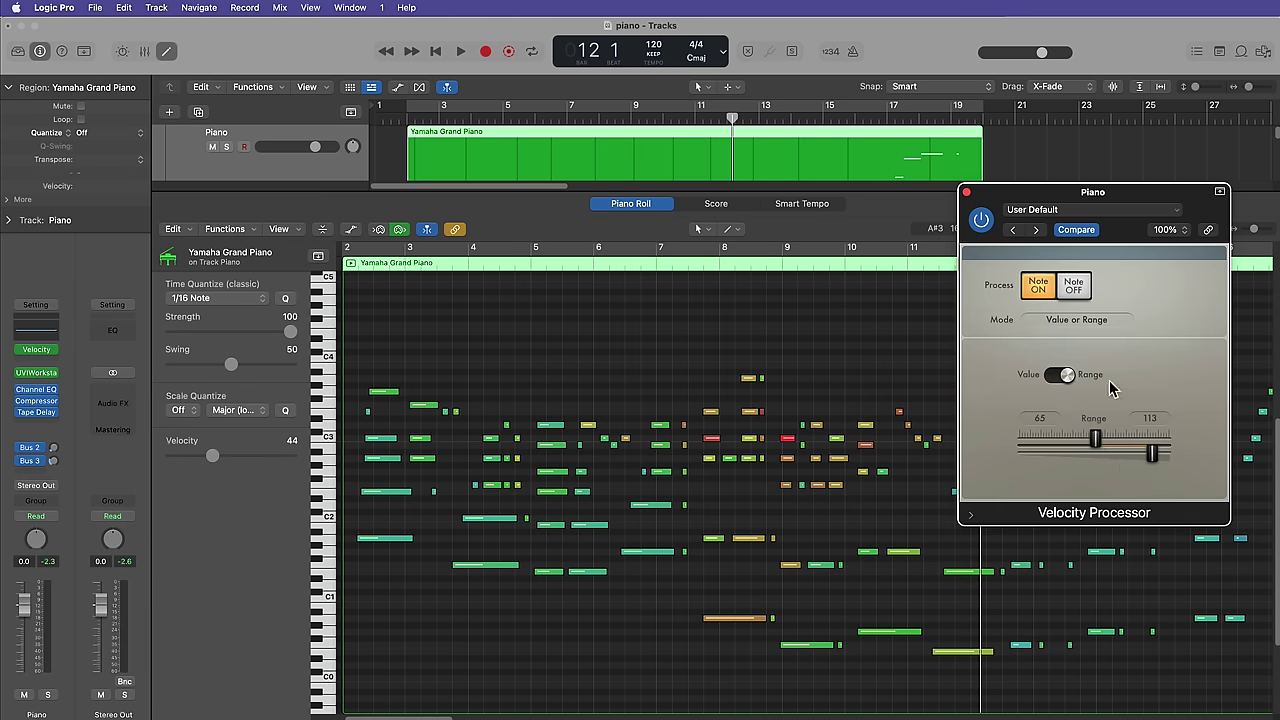
click(1089, 330)
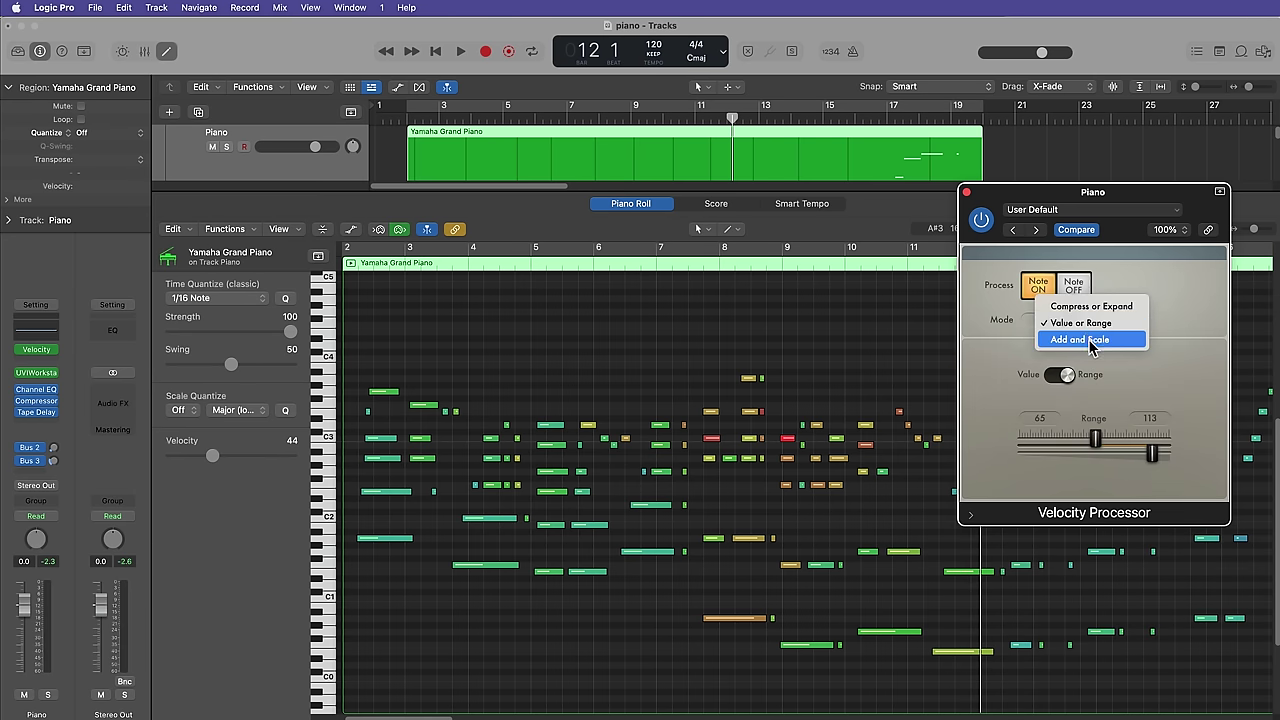
click(1086, 340)
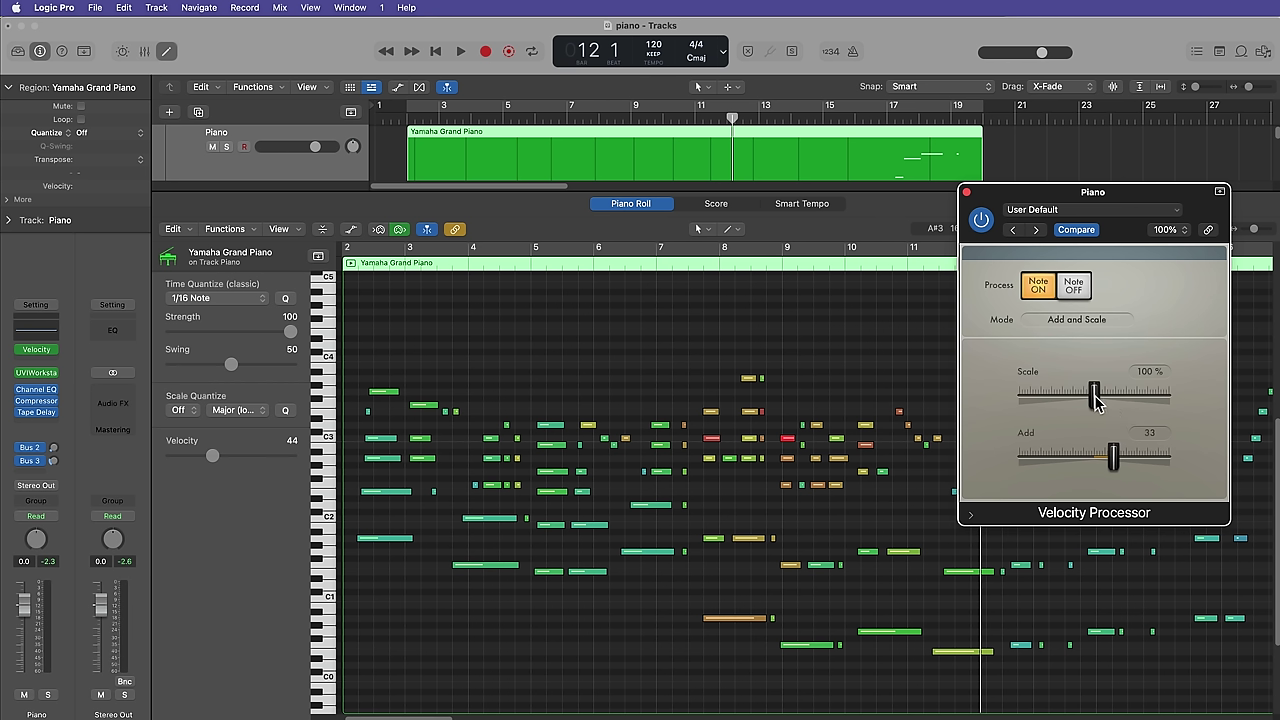
Set the Scale to 71% and the Add amount to 30.
drag(1096, 398, 1076, 420)
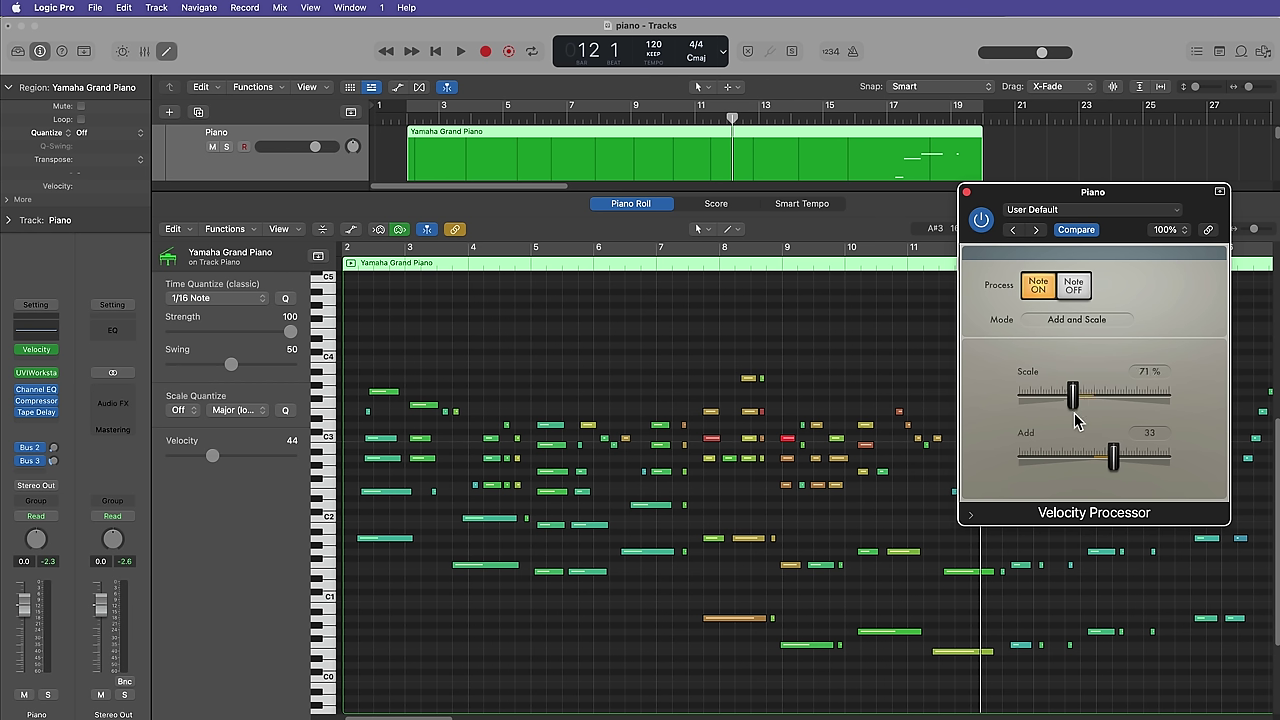
mouse_move(1115, 465)
mouse_down()
mouse_move(1096, 466)
mouse_move(1138, 468)
mouse_move(1102, 470)
mouse_up()
alt+click(1127, 468)
Switch the processor to Compress or Expand, delete the old piano region, and rewind to bar 1.
click(1097, 340)
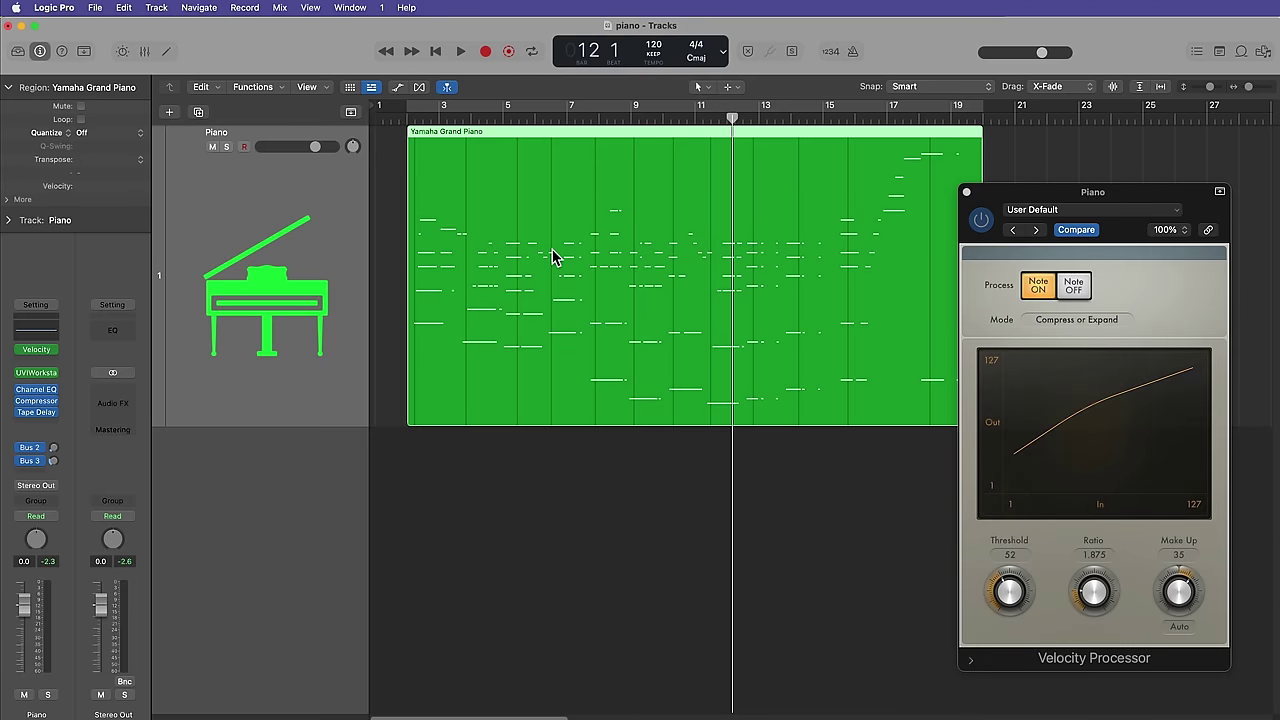
key(Delete)
key(Return)
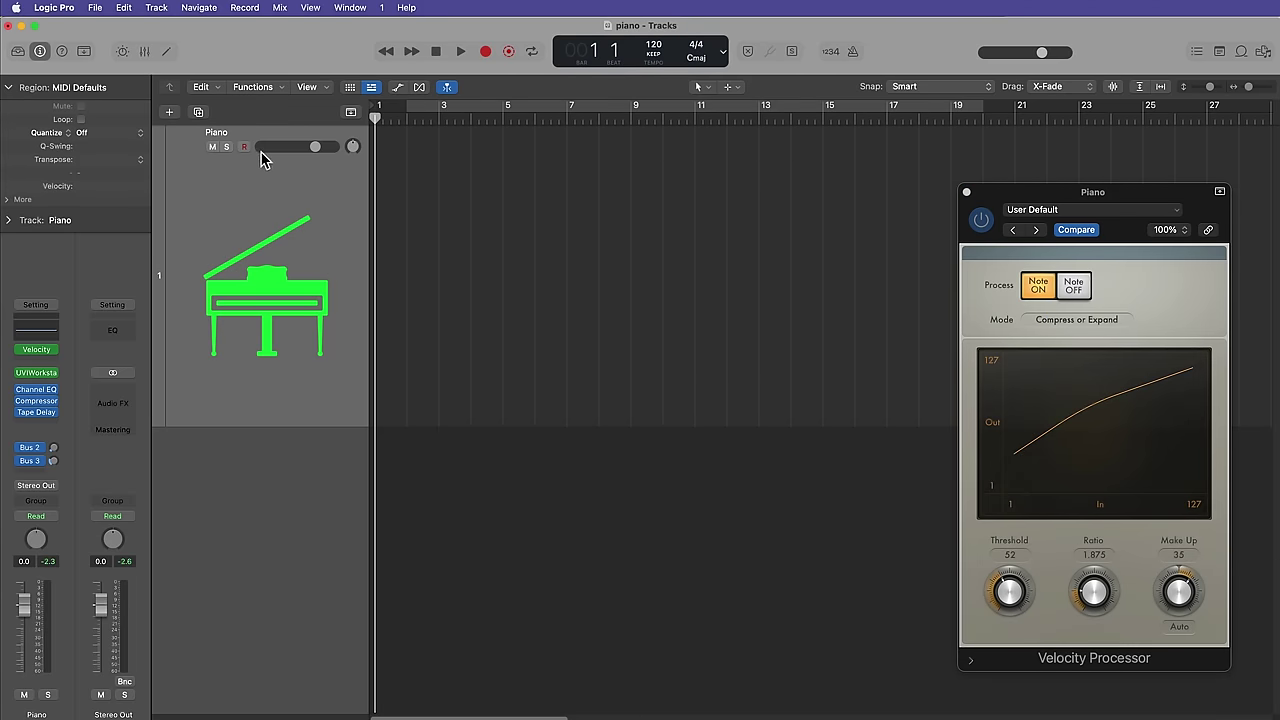
Arm the Piano track and enable Record MIDI to Track Here in the MIDI FX slot.
click(231, 200)
click(58, 356)
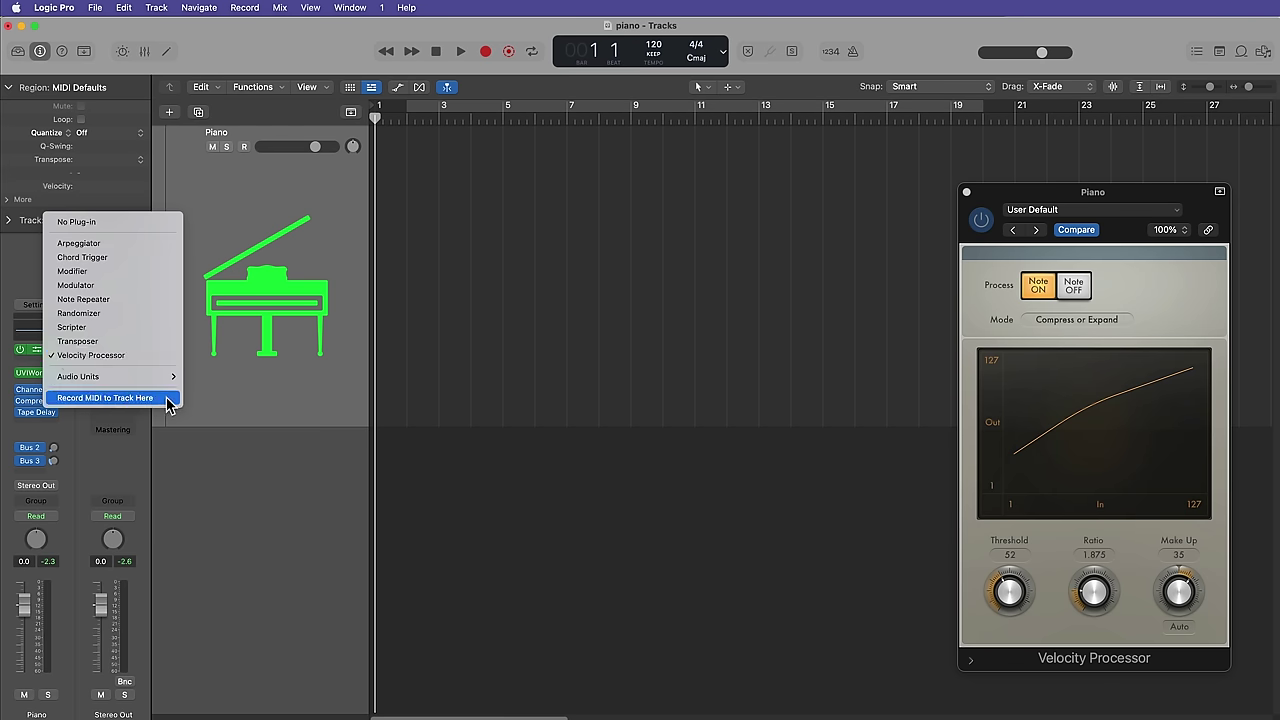
click(120, 398)
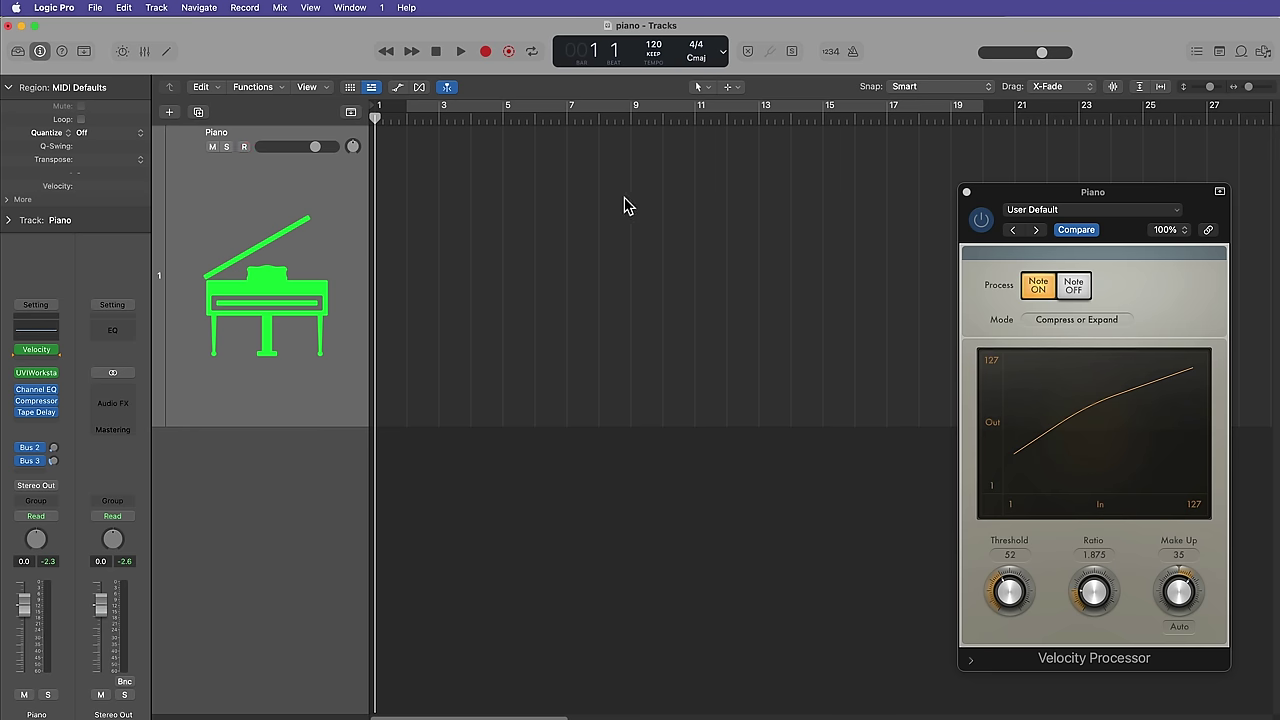
Record a new Piano take from bar 2 to about bar 16 through the velocity compressor.
key(r)
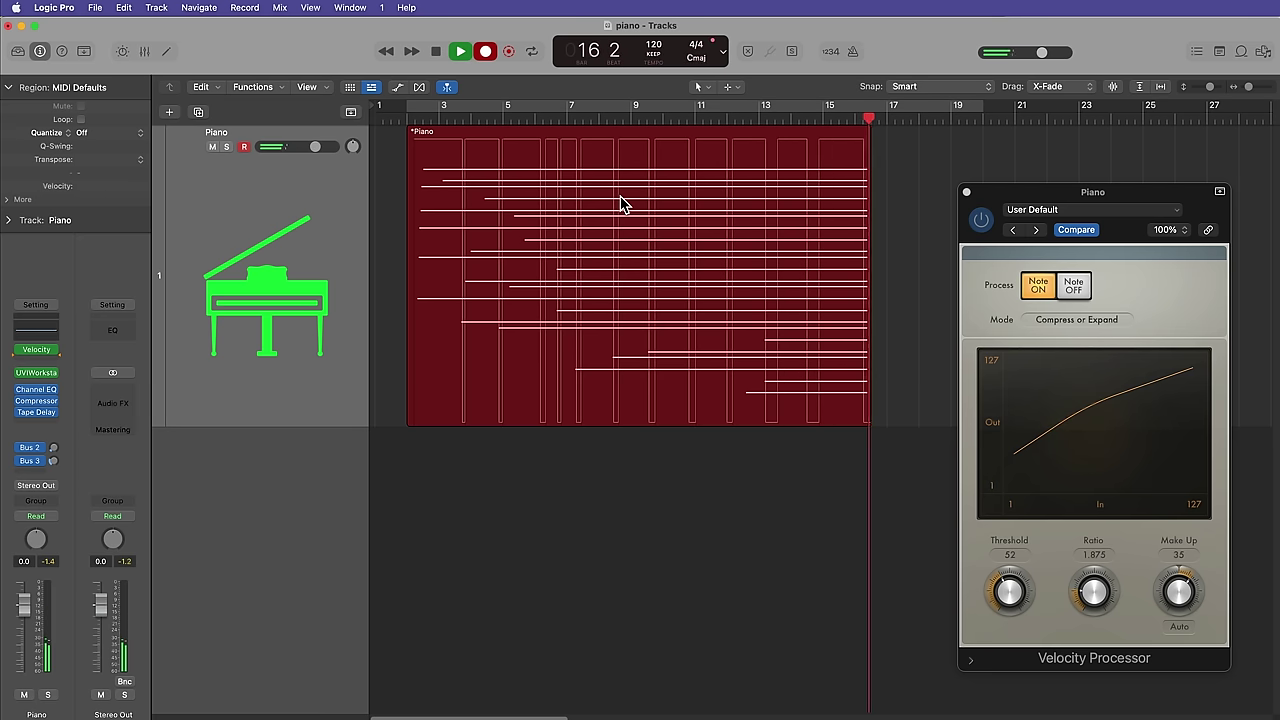
Stop recording and open the new Piano region in the Piano Roll, zoomed out to show it all.
key(space)
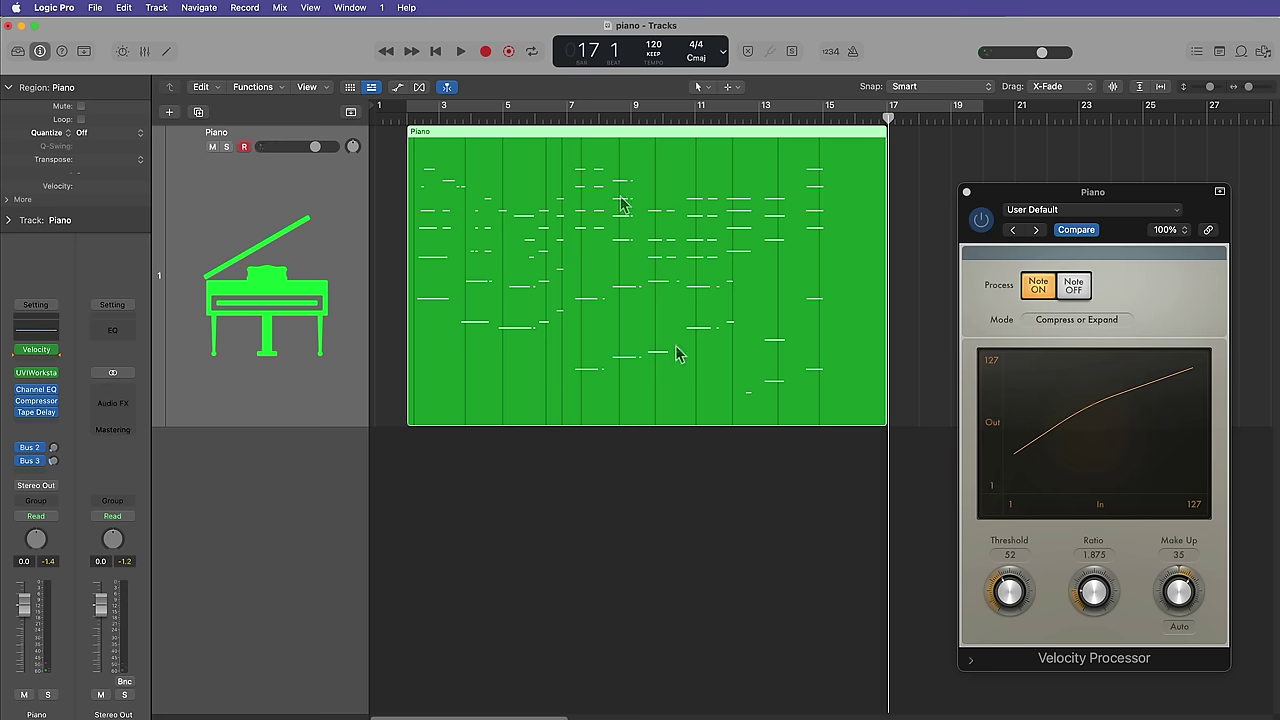
double_click(637, 296)
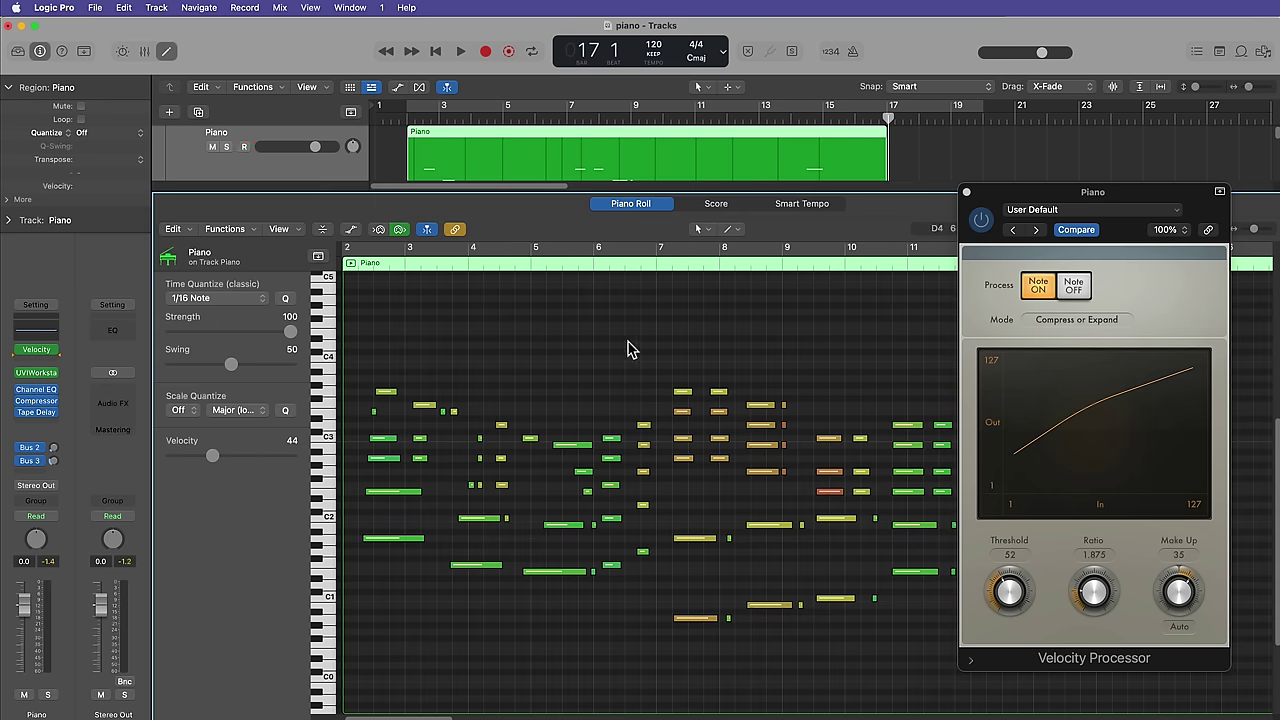
key(super+Left)
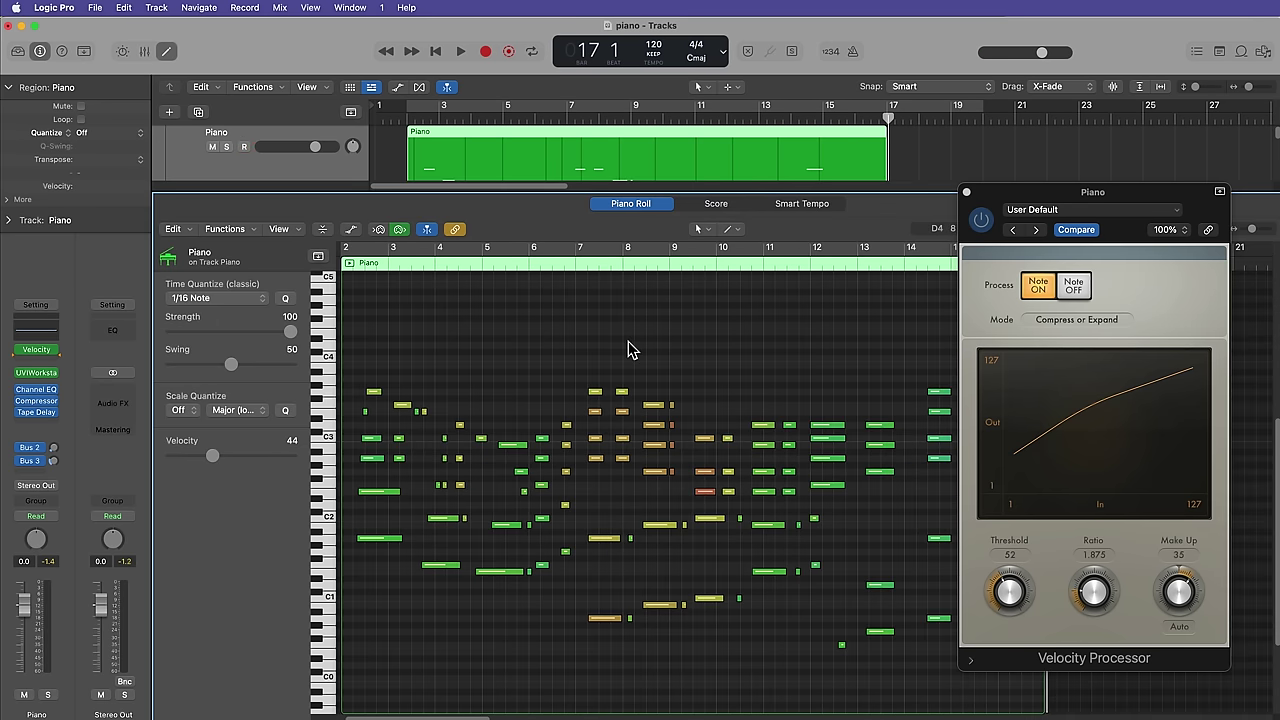
drag(1010, 197, 1038, 178)
click(505, 641)
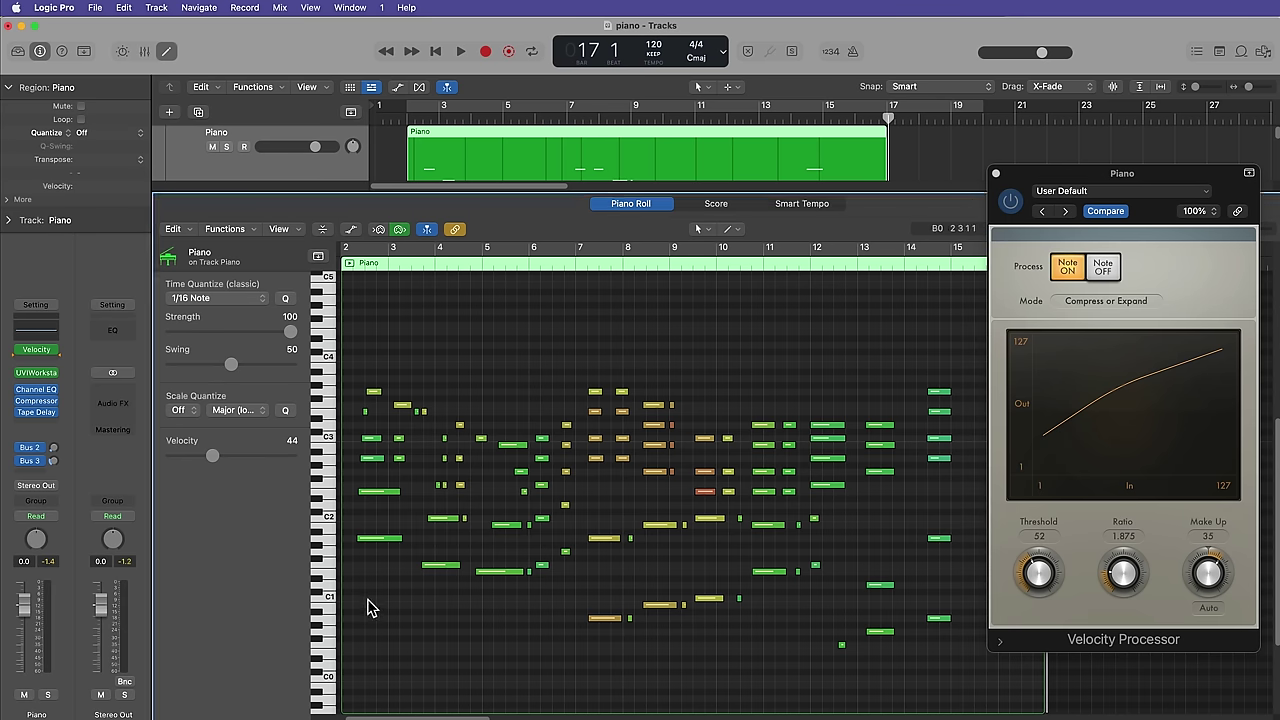
Select the Am7 chord and individual notes to read their velocities, such as 85 and 112.
drag(377, 543, 368, 381)
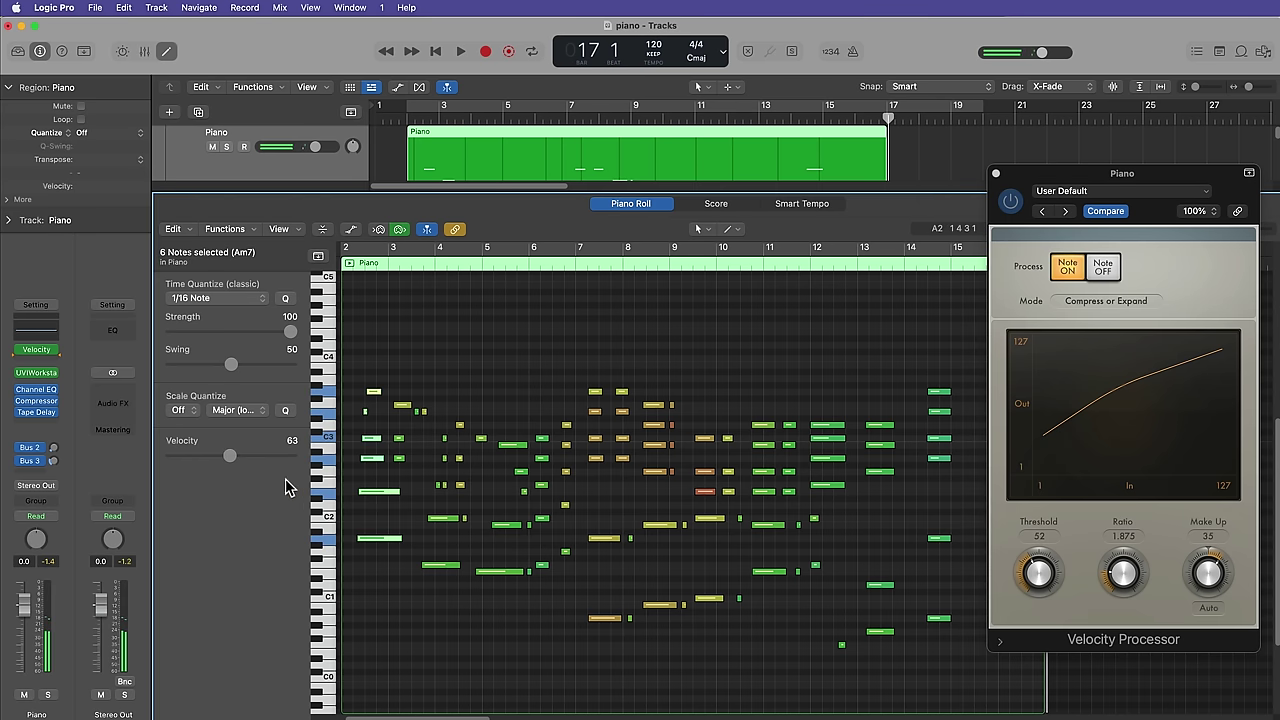
click(360, 558)
click(367, 540)
click(374, 458)
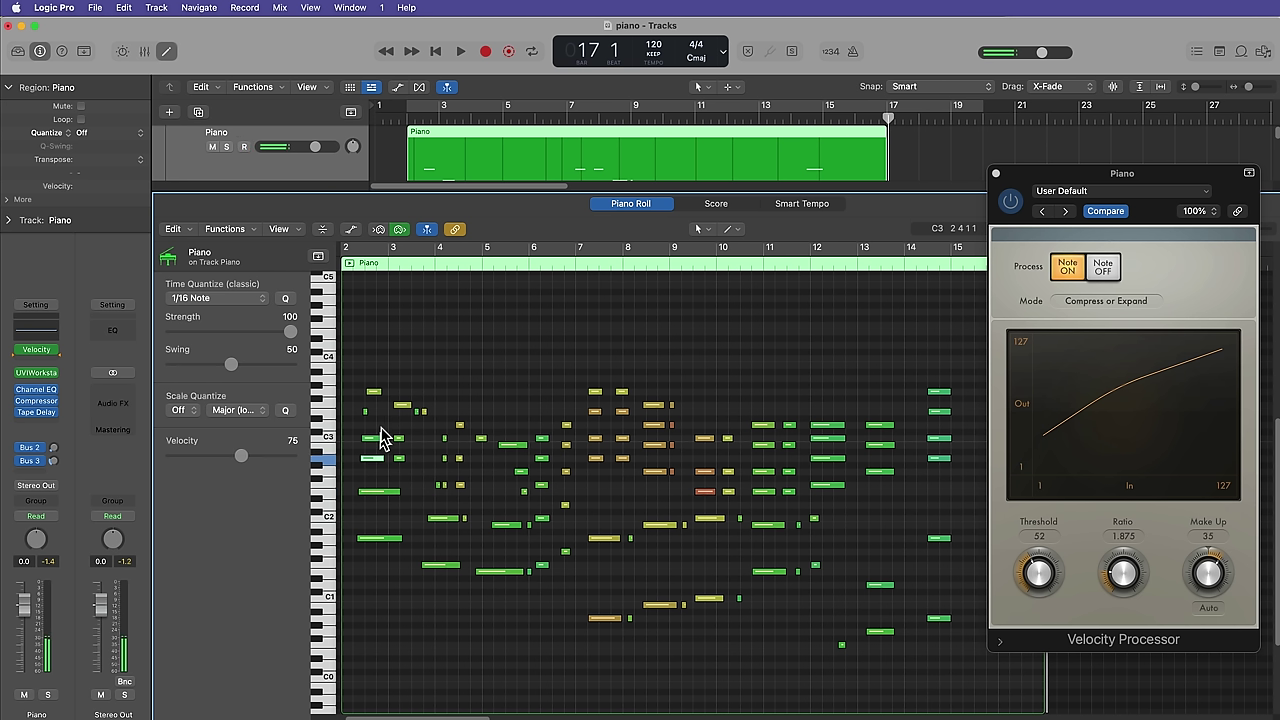
click(373, 391)
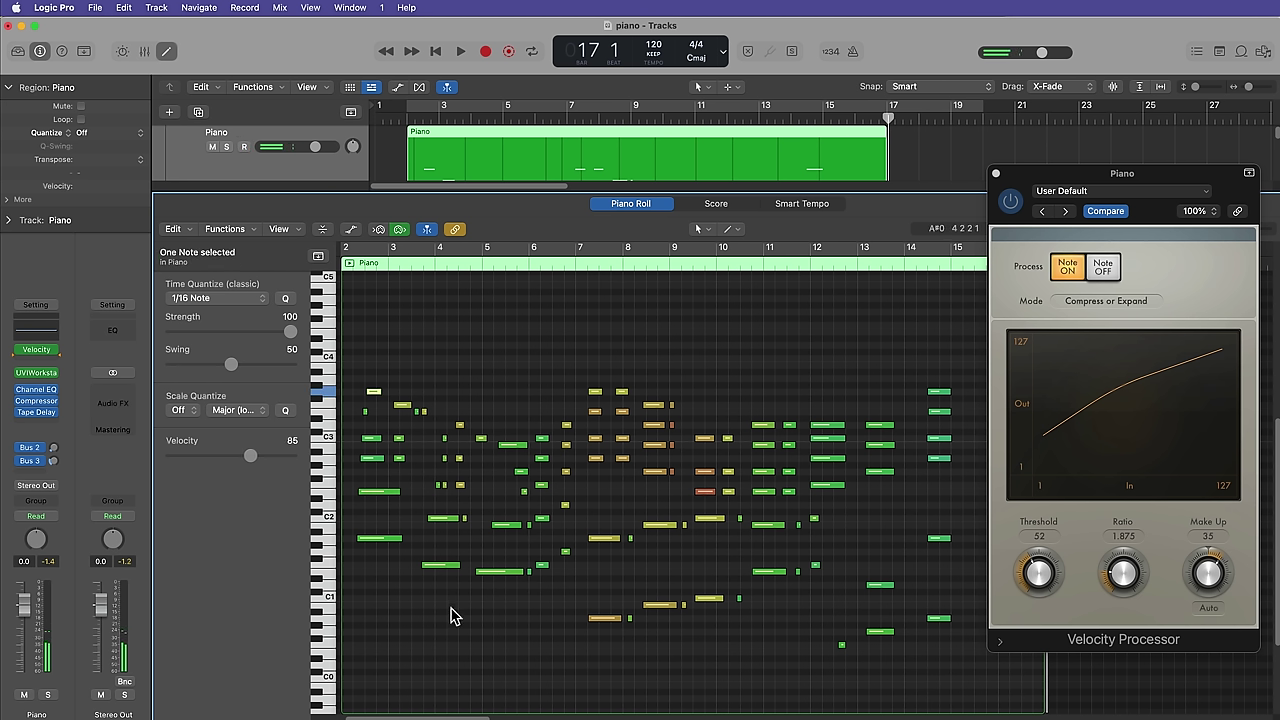
click(703, 492)
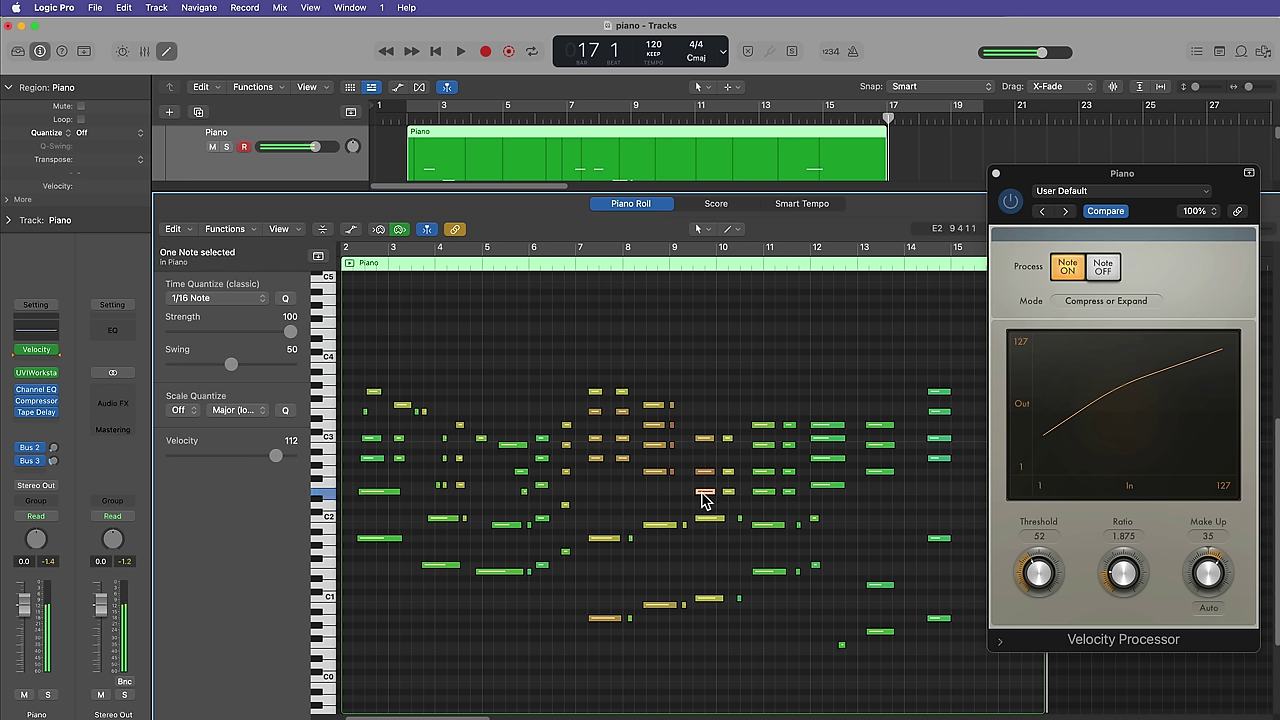
click(707, 430)
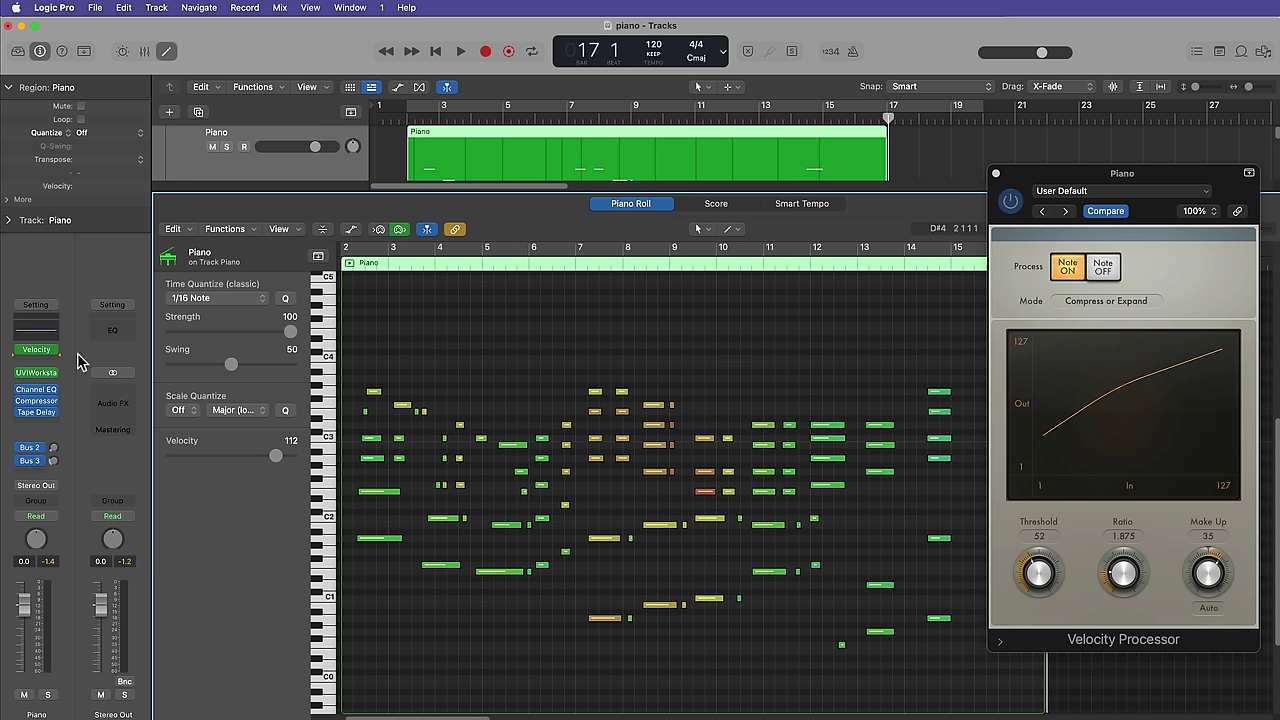
mouse_move(46, 360)
click(21, 350)
click(21, 350)
click(21, 350)
click(21, 350)
drag(1199, 180, 1151, 156)
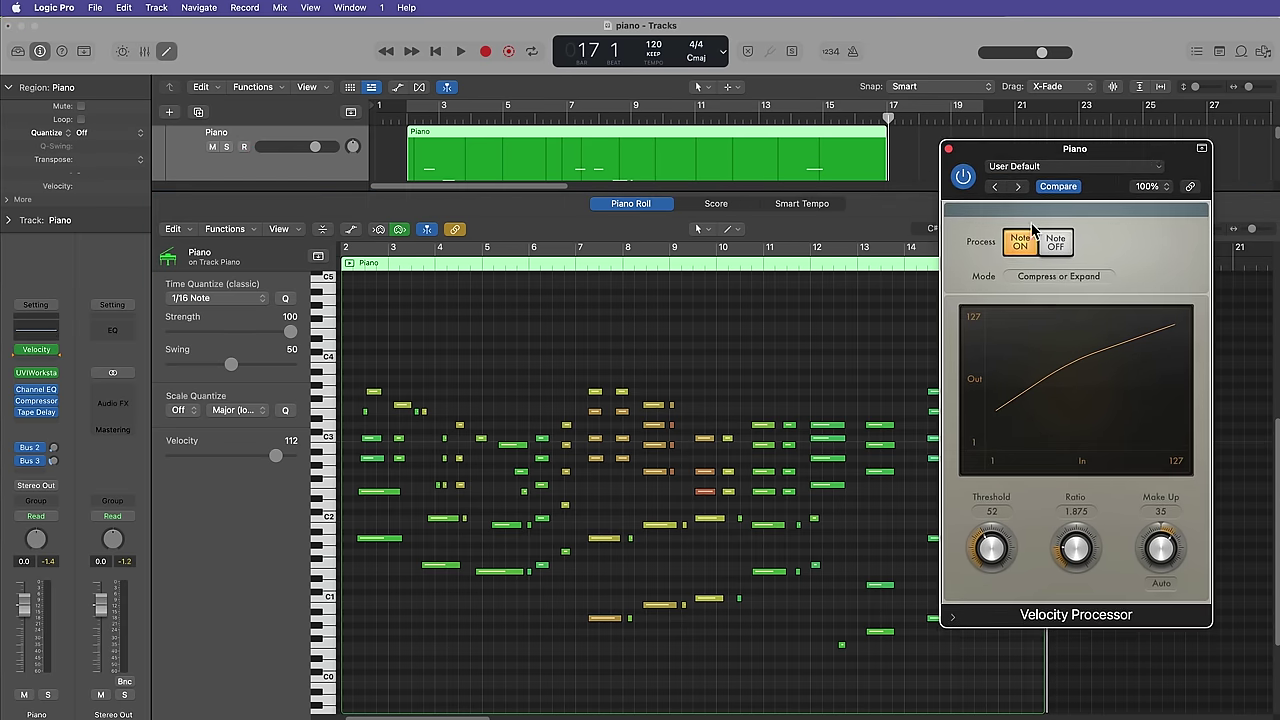
click(846, 343)
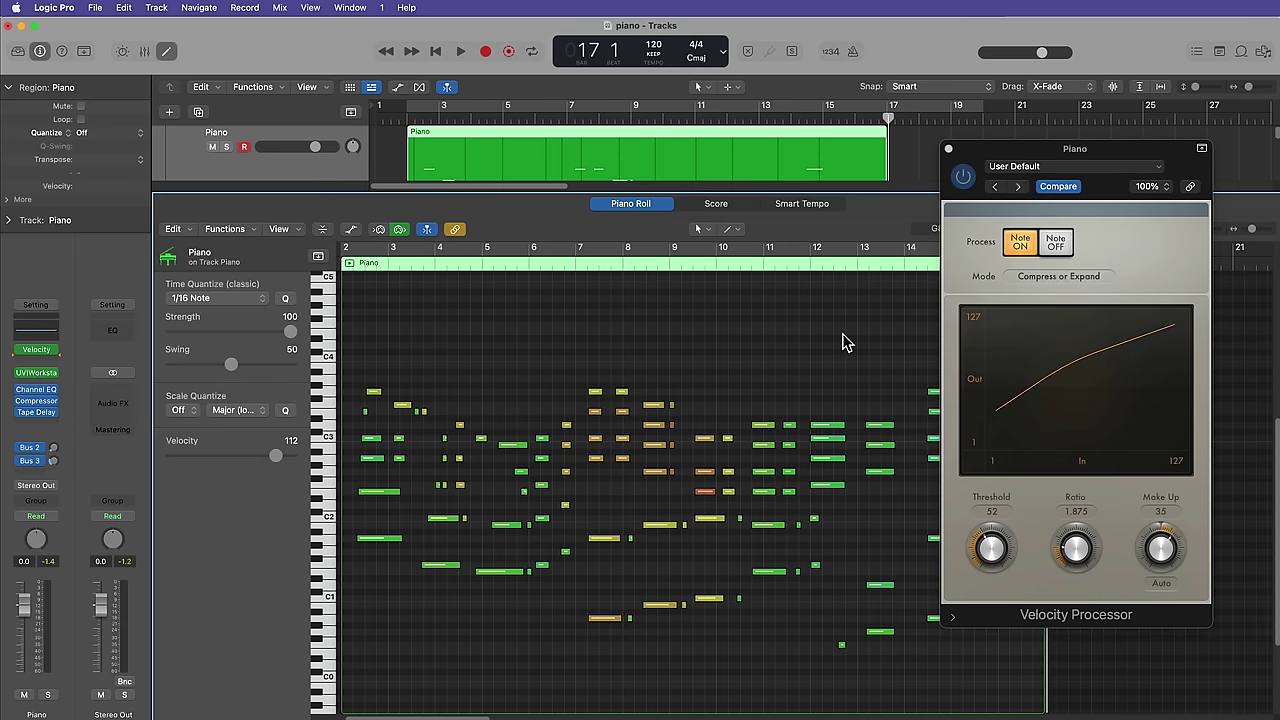